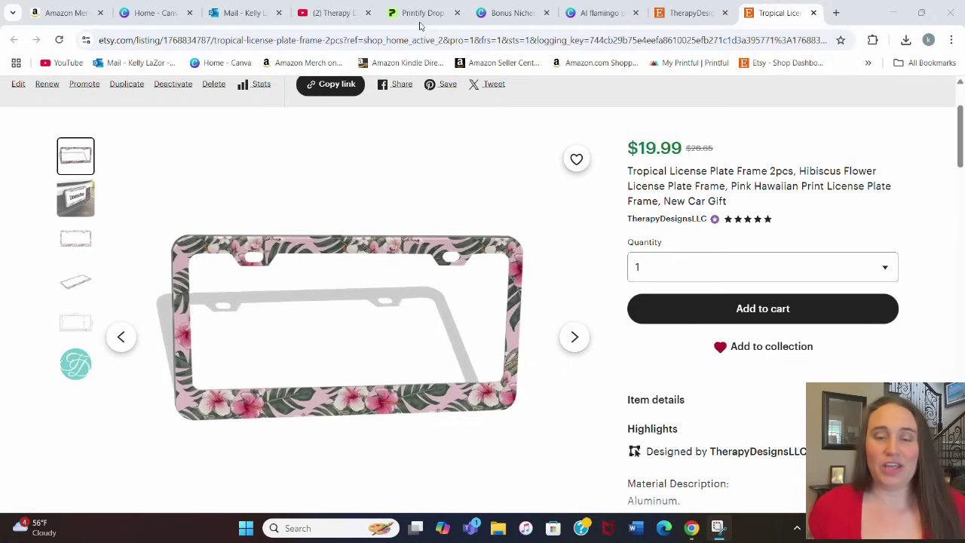
Switch from the Etsy tropical hibiscus license plate frame listing to the Canva home tab.
left_click(161, 7)
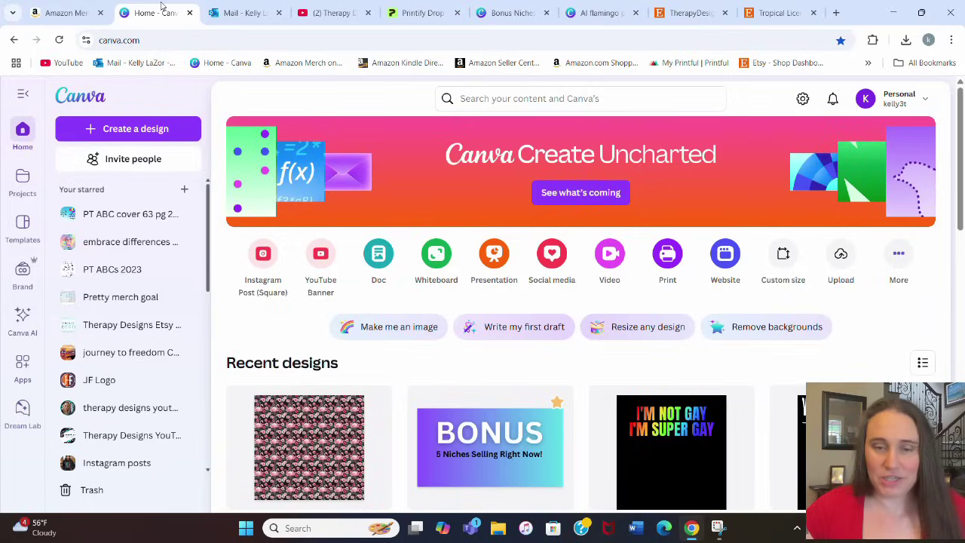
Create a custom-size blank design with width 5000 px and height 5000 px.
left_click(783, 256)
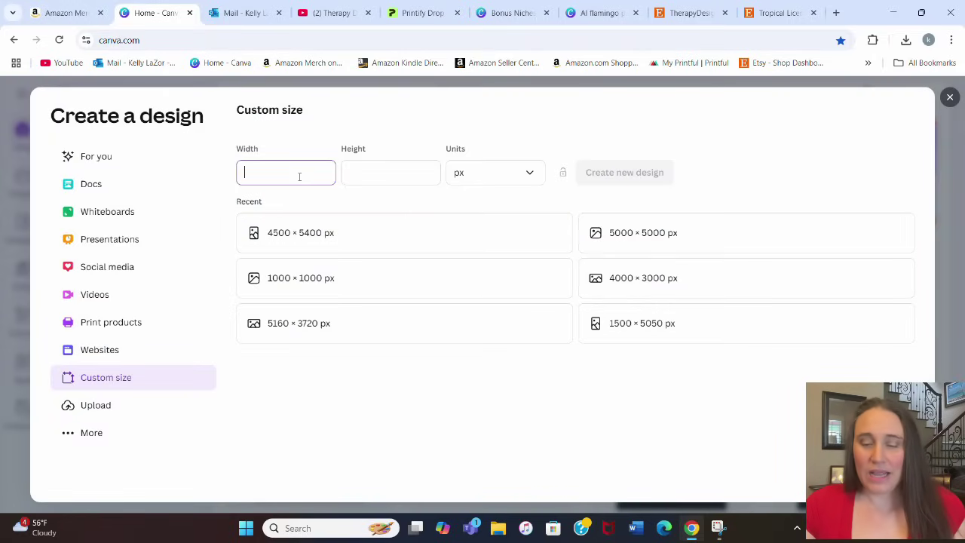
type("5000")
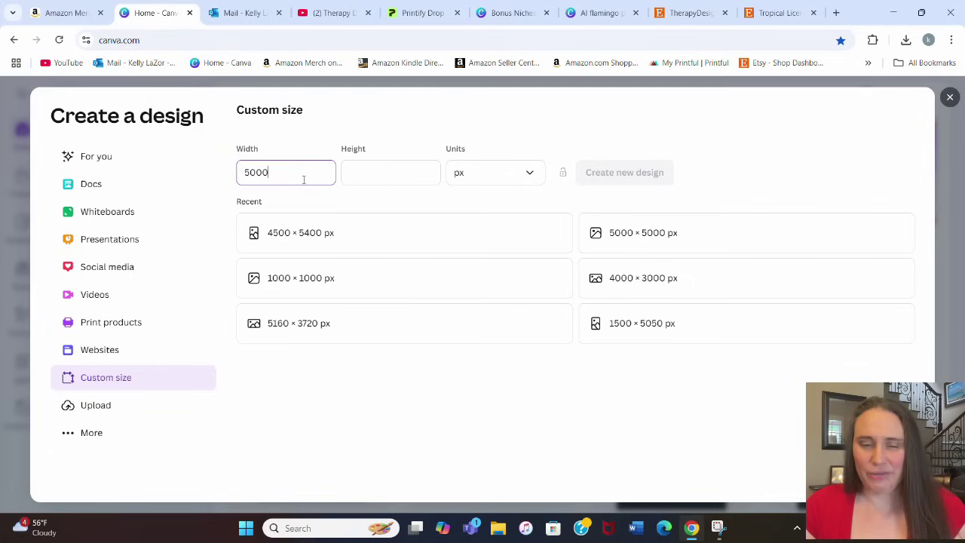
left_click(370, 172)
type("5000")
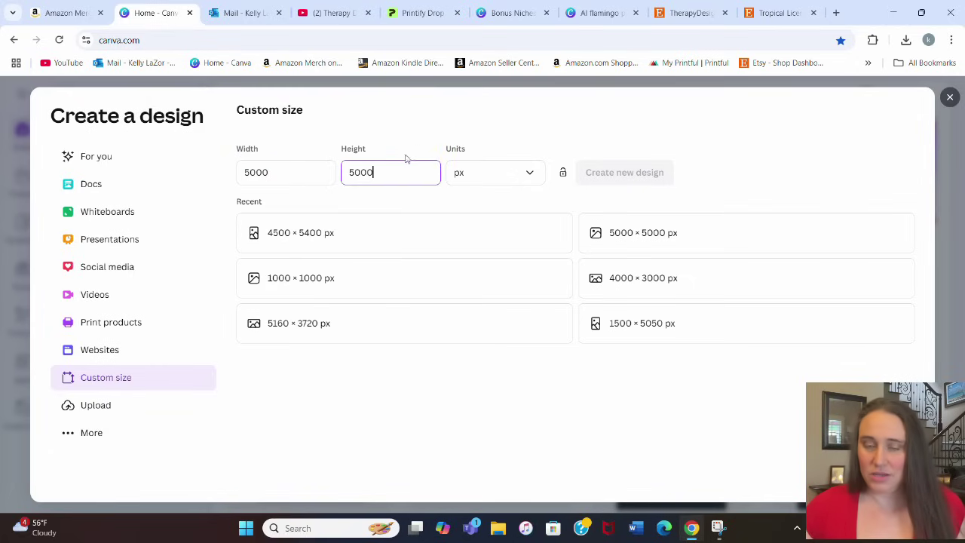
left_click(601, 173)
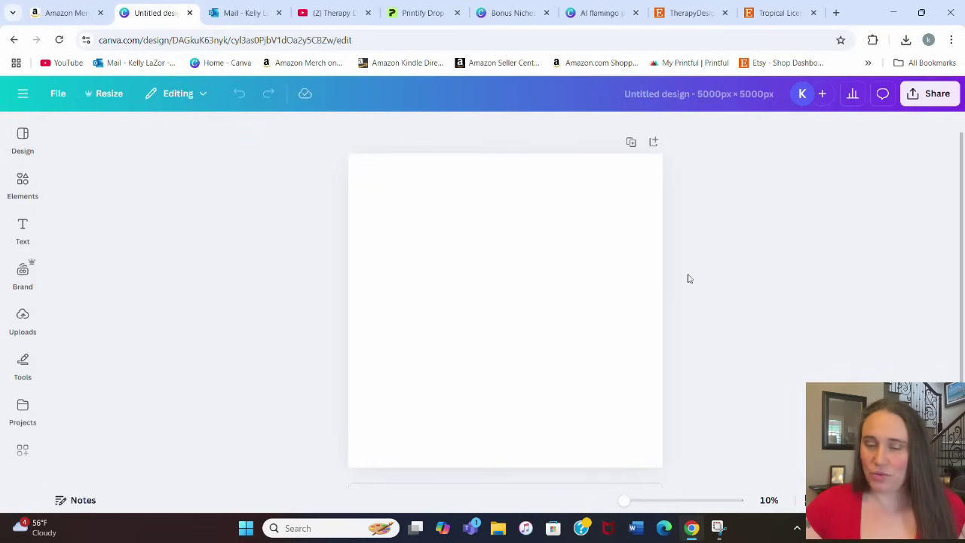
Find the Apps panel in the left sidebar and launch the PatternedAI app.
left_click(23, 226)
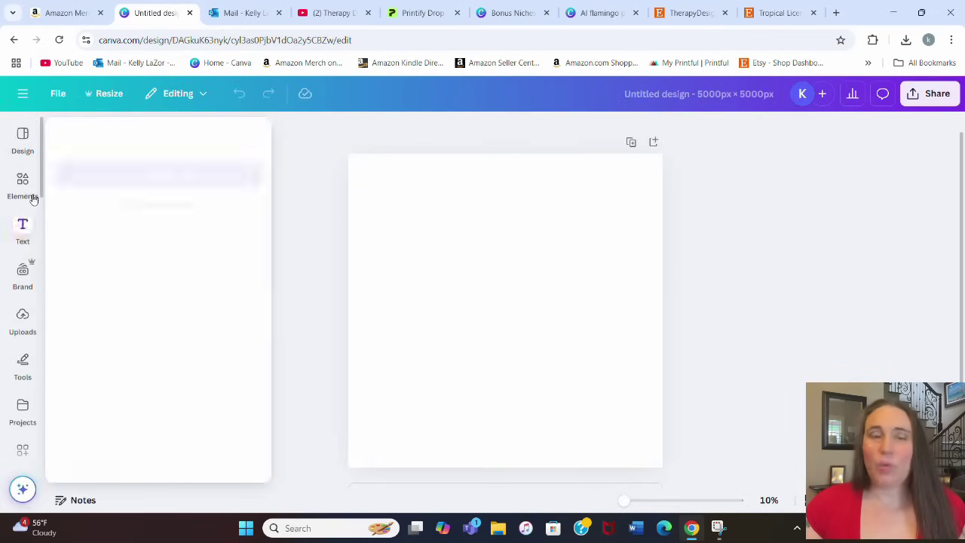
left_click(32, 194)
scroll(30, 196, "down", 3)
left_click(31, 205)
scroll(30, 204, "down", 2)
left_click(23, 266)
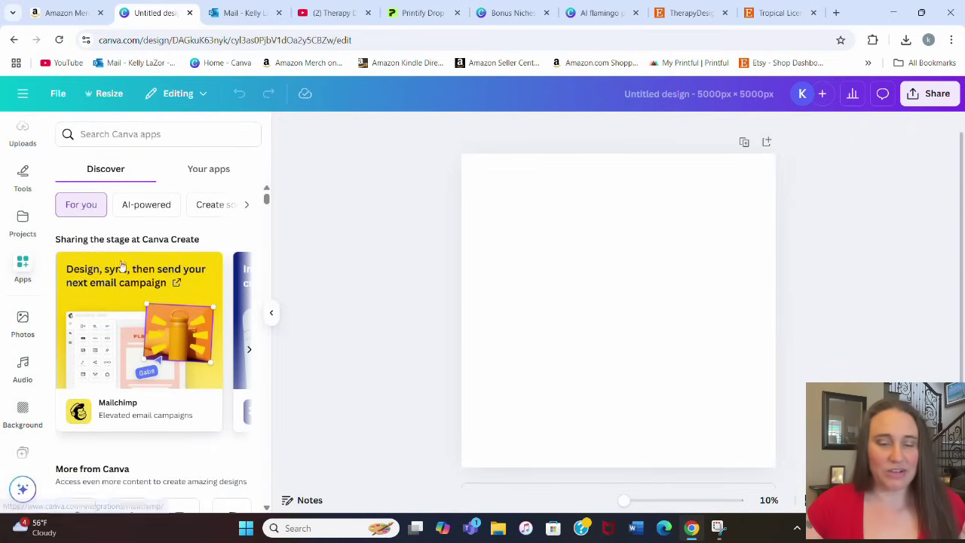
scroll(123, 260, "down", 3)
scroll(149, 273, "down", 8)
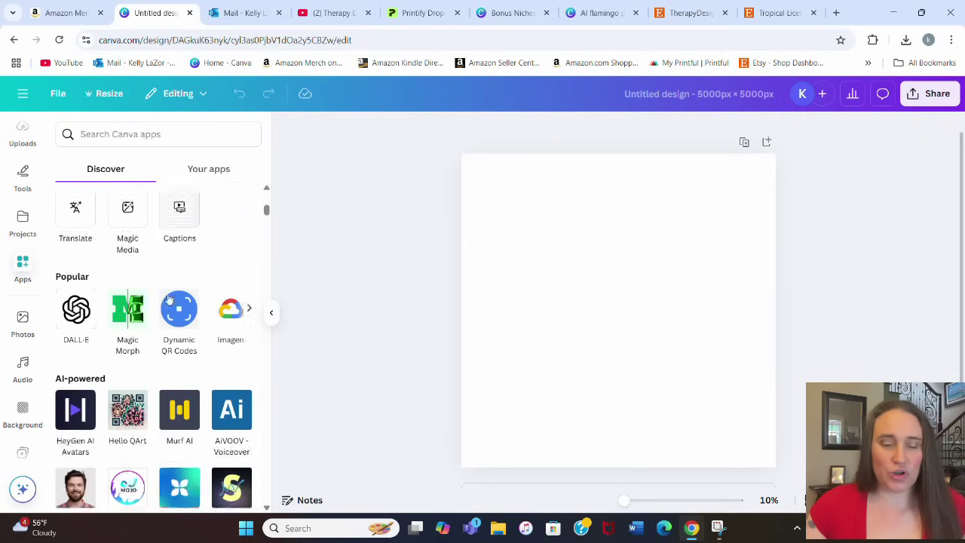
scroll(172, 297, "down", 3)
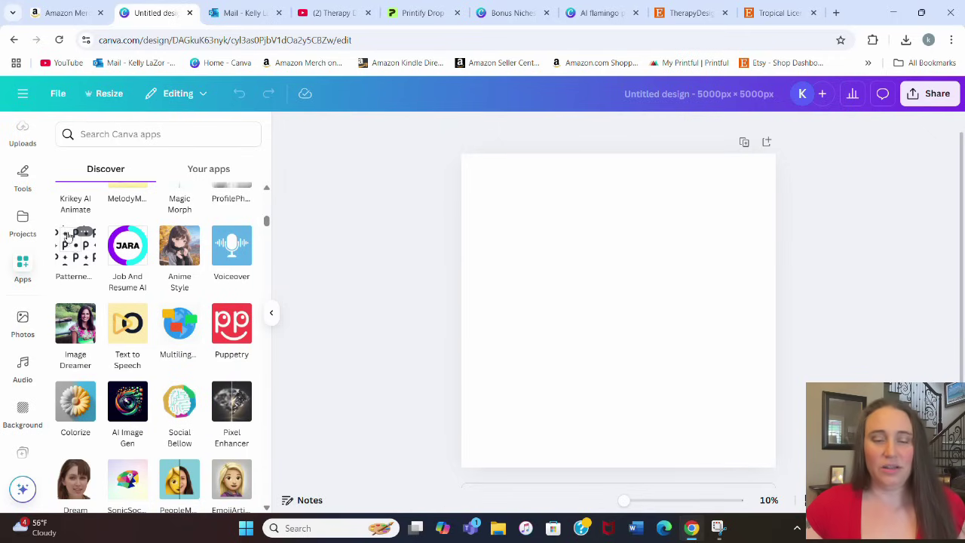
left_click(75, 253)
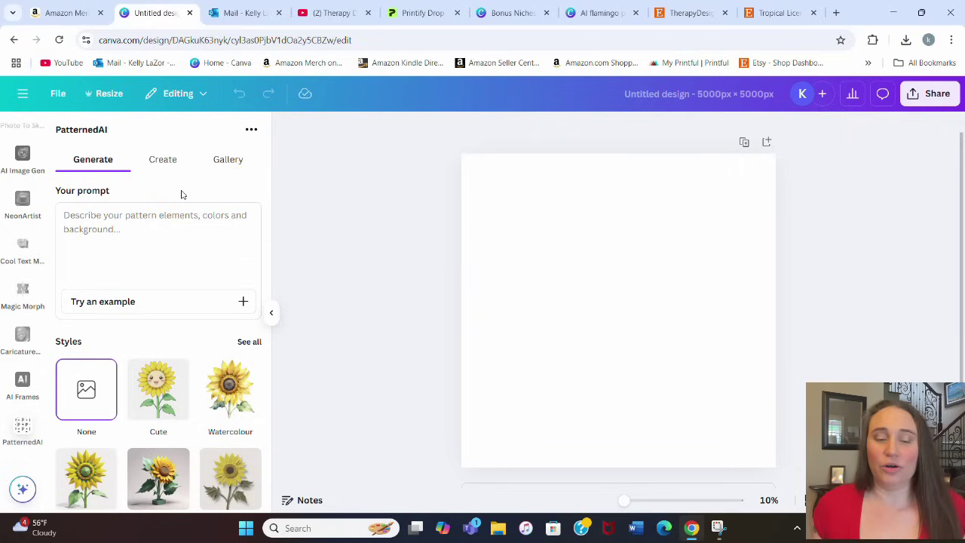
Enter the prompt 'bright colored hibiscus and plumeria on white background' and set images to 4.
left_click(106, 221)
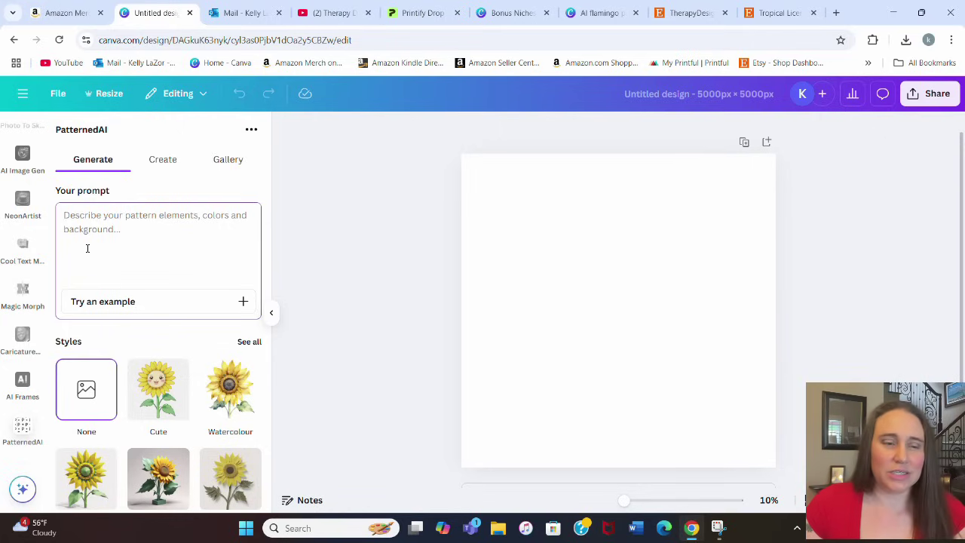
type("bright colored hib")
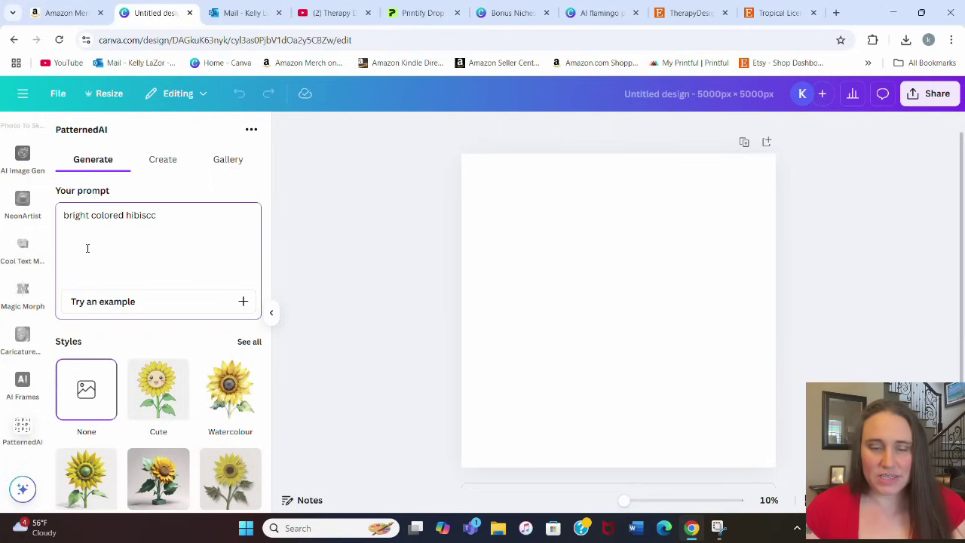
type("iscus and p")
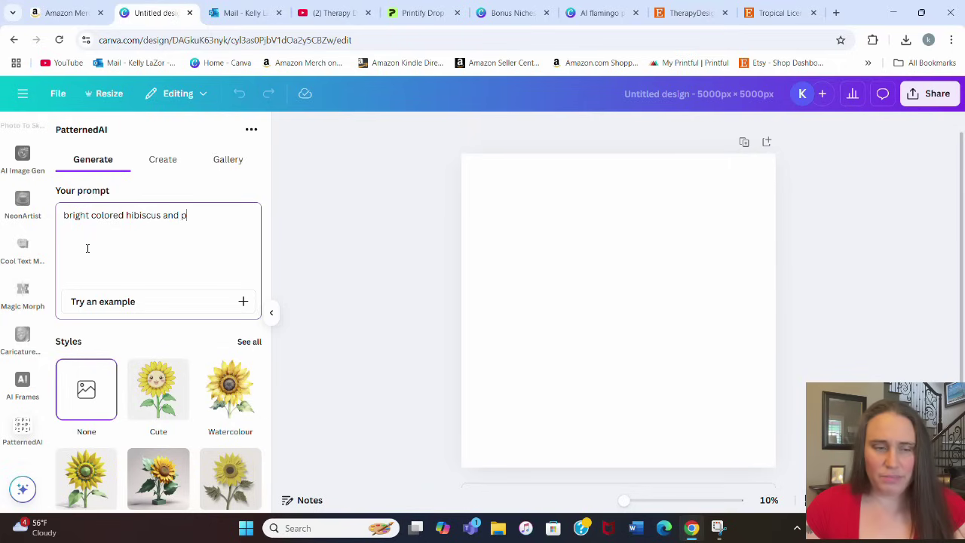
type("lumeria o")
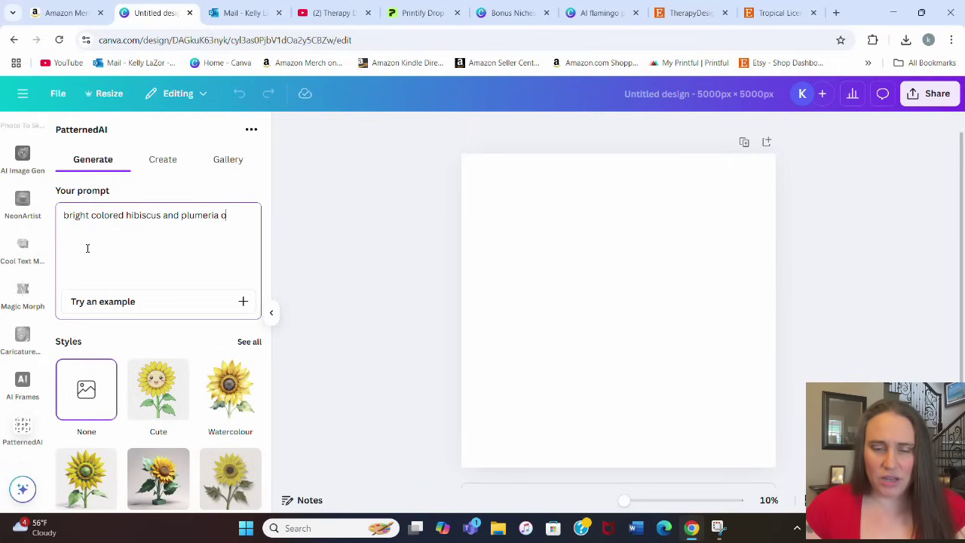
type("n white bac")
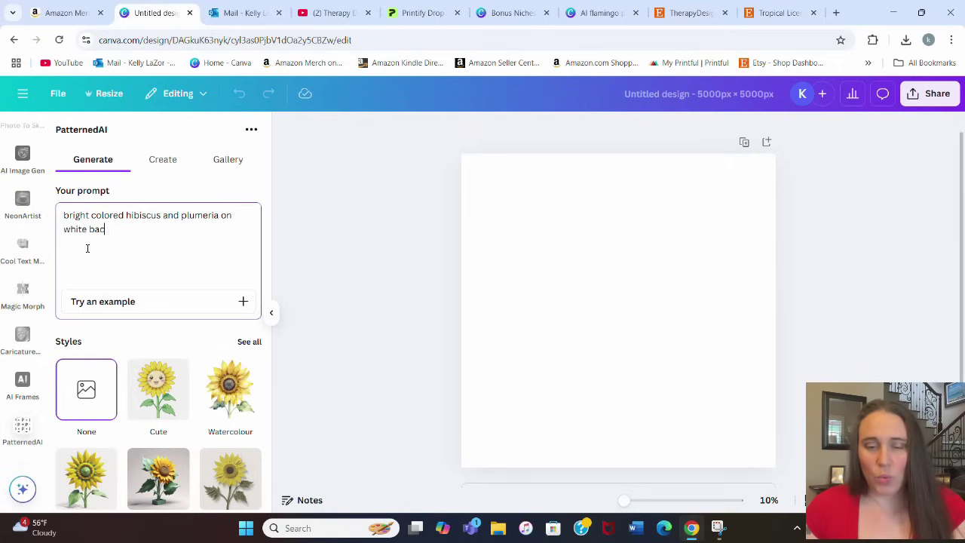
type("kground")
scroll(88, 248, "down", 5)
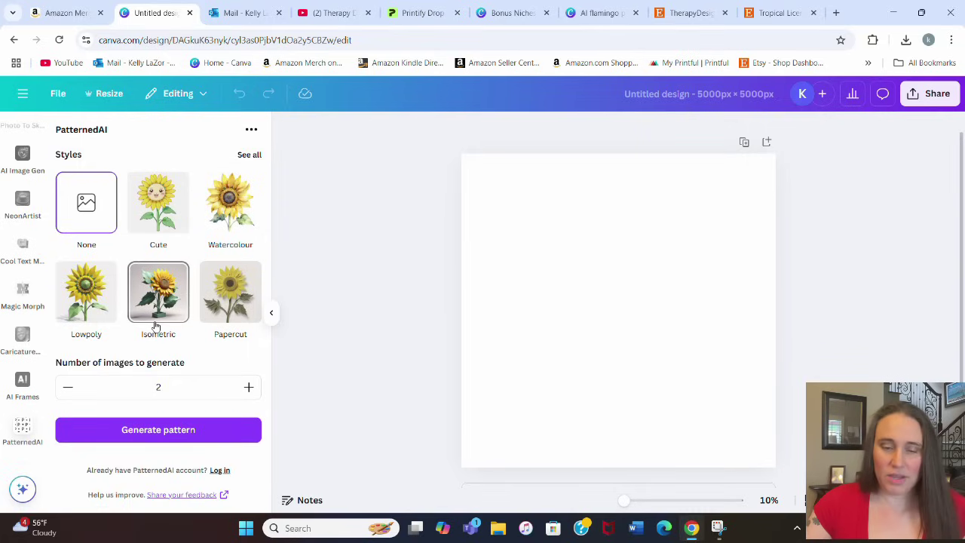
left_click(249, 387)
left_click(249, 387)
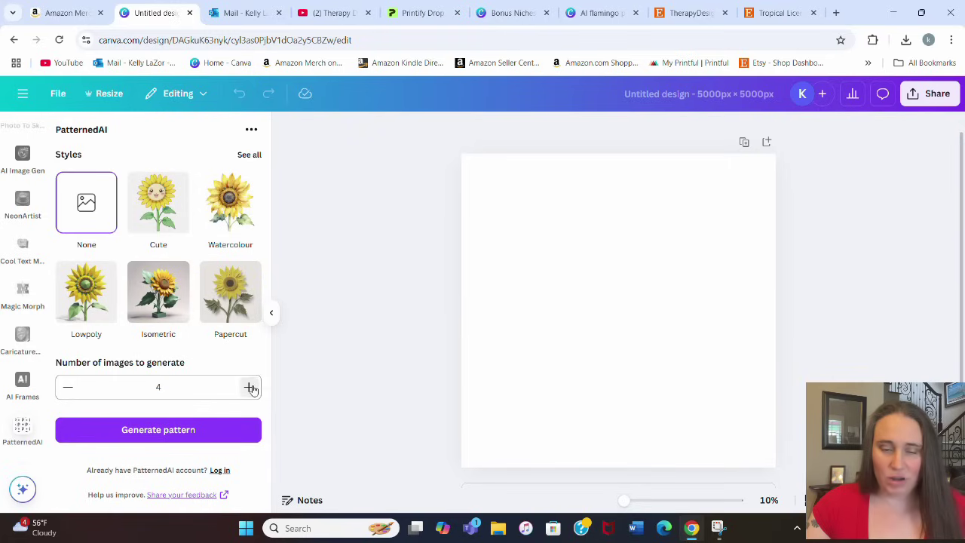
Generate the four patterns, compare their previews, and select the second hibiscus variation.
left_click(144, 436)
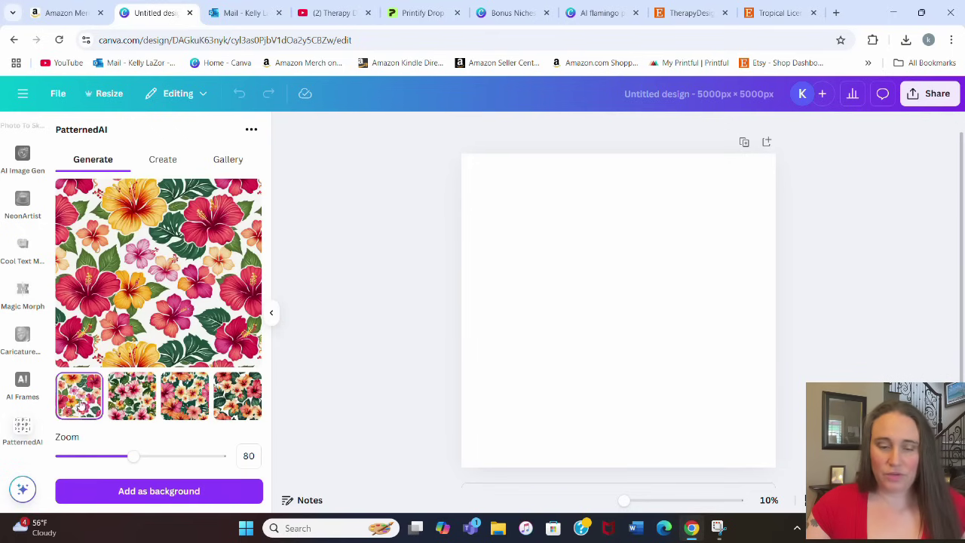
left_click(120, 404)
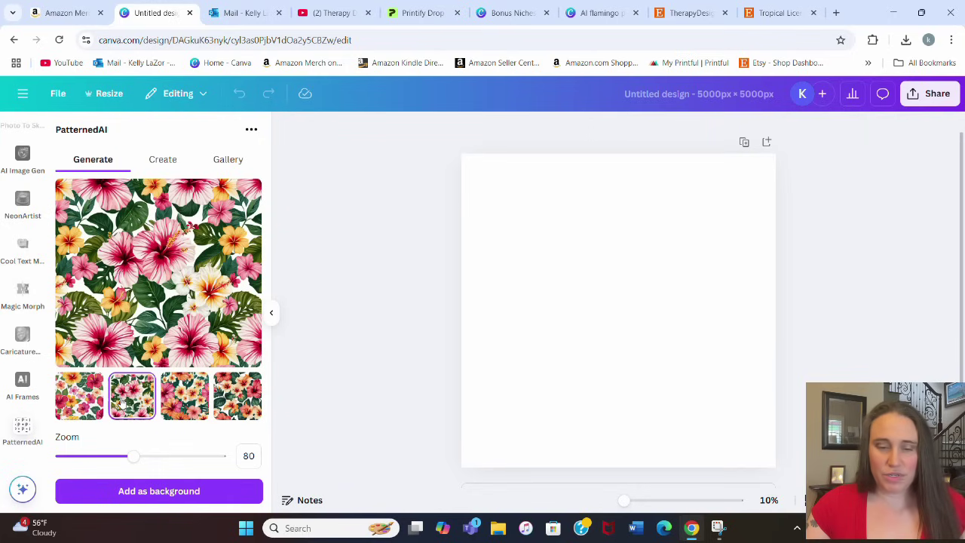
left_click(181, 410)
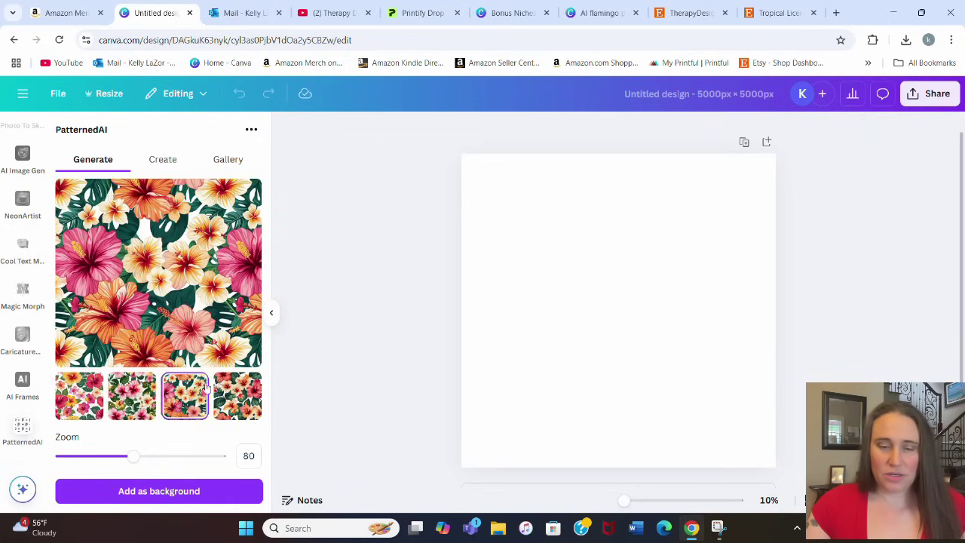
left_click(224, 391)
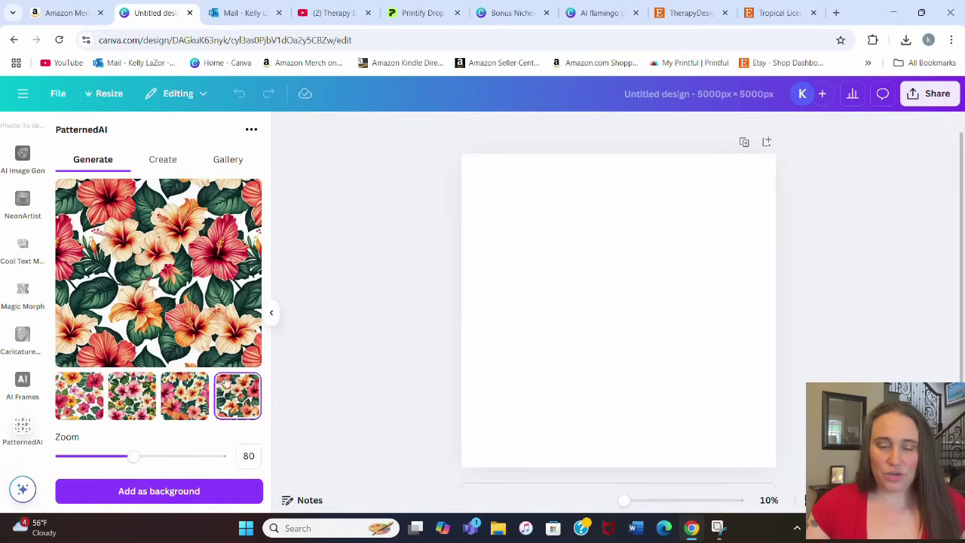
left_click(202, 387)
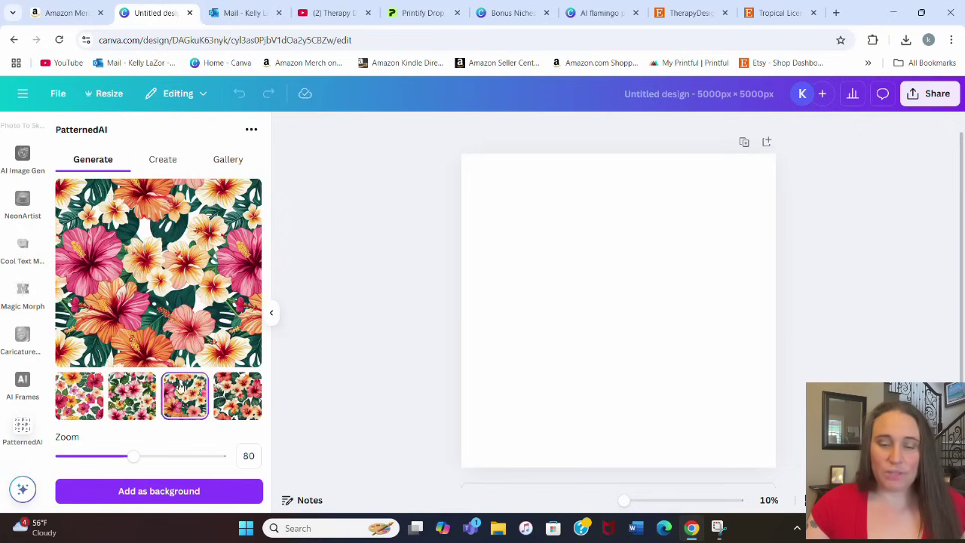
scroll(139, 370, "down", 2)
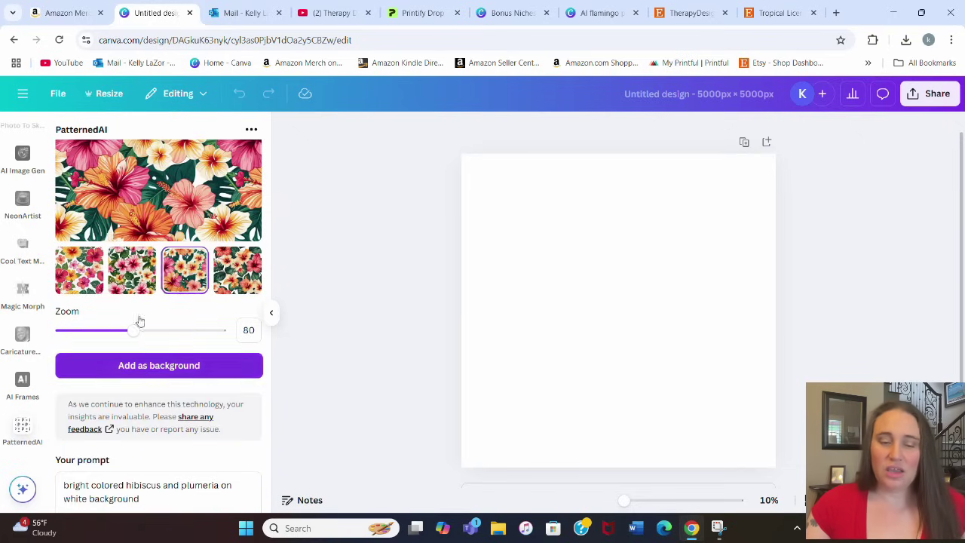
scroll(142, 312, "up", 2)
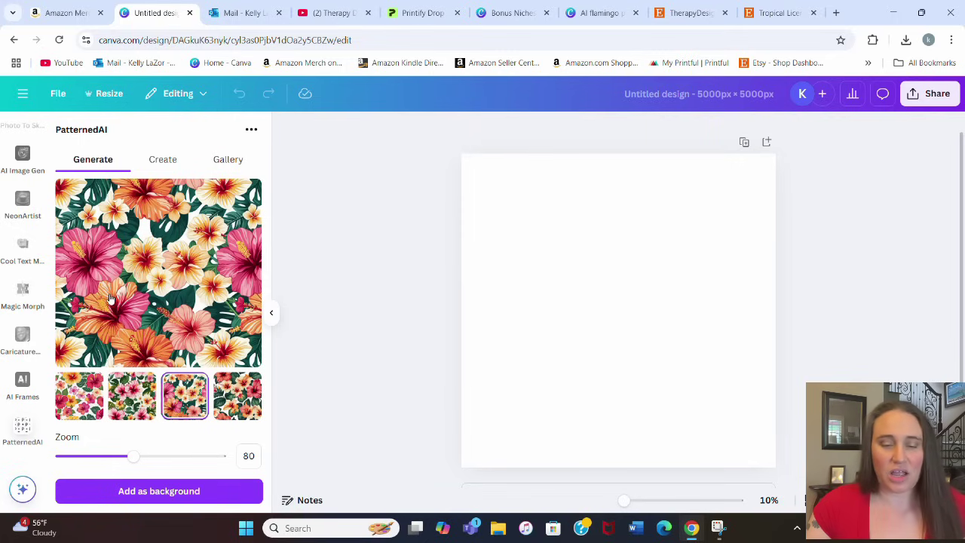
left_click(133, 393)
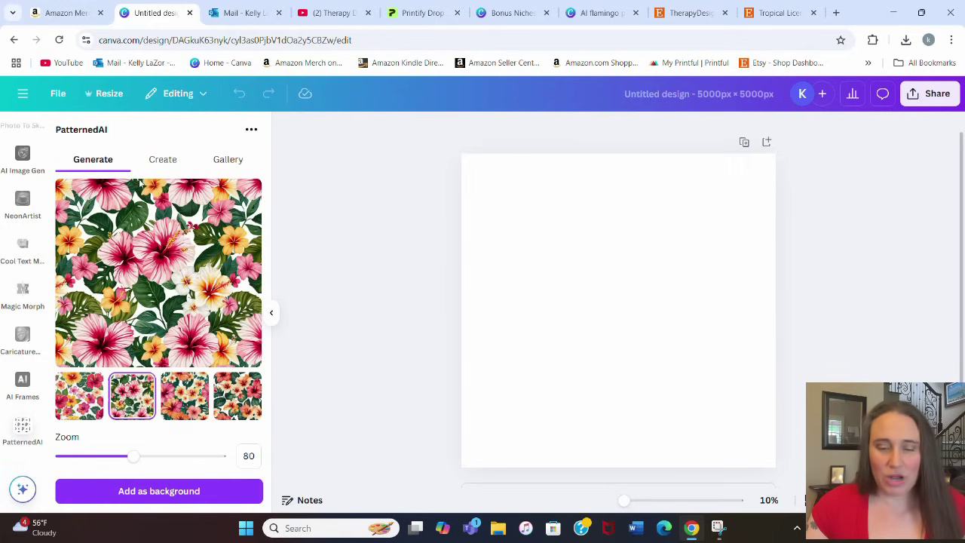
left_click(85, 397)
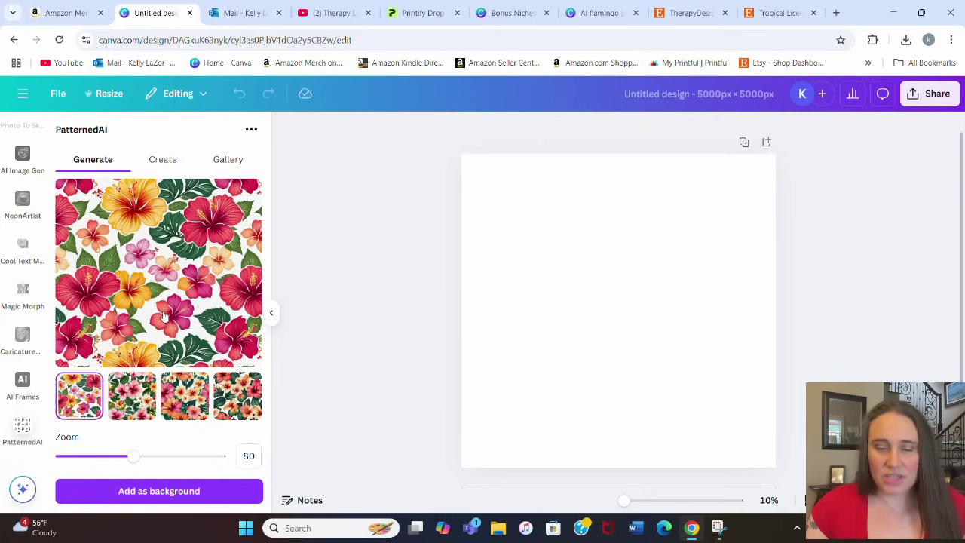
left_click(128, 390)
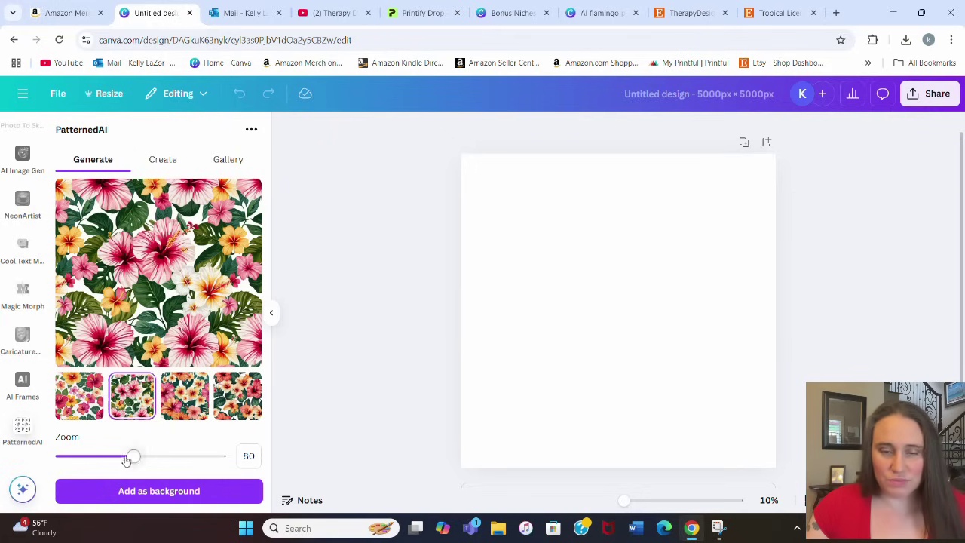
Set the pattern Zoom slider to 140 for larger hibiscus flowers.
left_click_drag(133, 456, 247, 464)
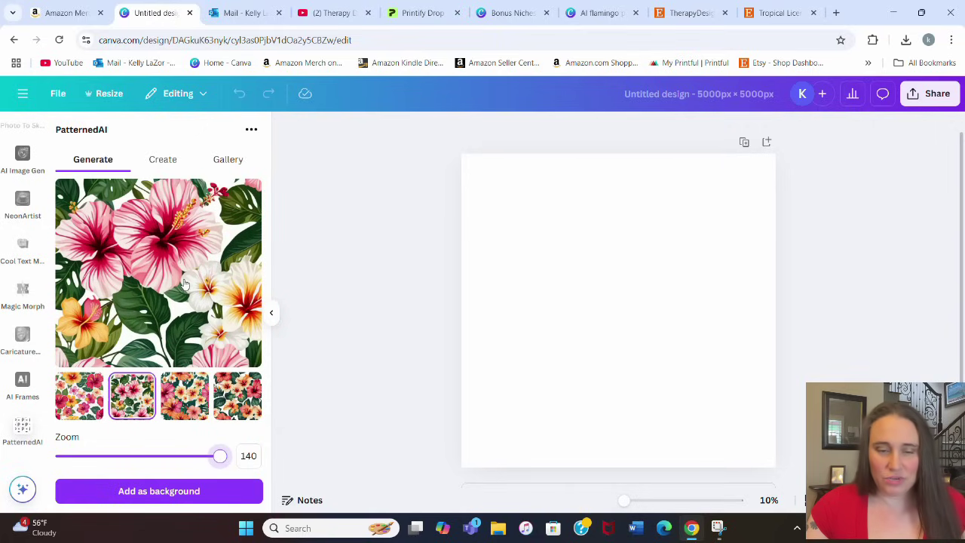
left_click_drag(219, 457, 30, 458)
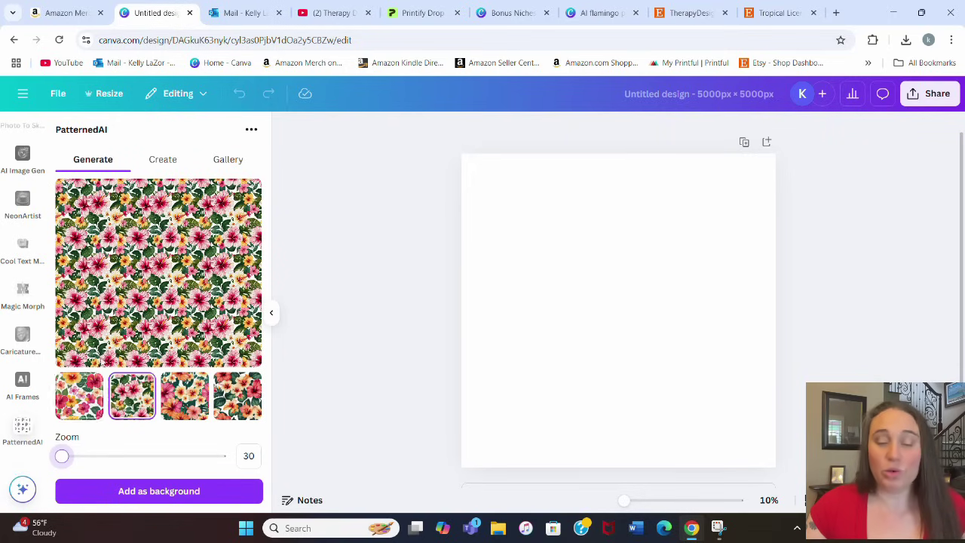
left_click_drag(64, 457, 332, 456)
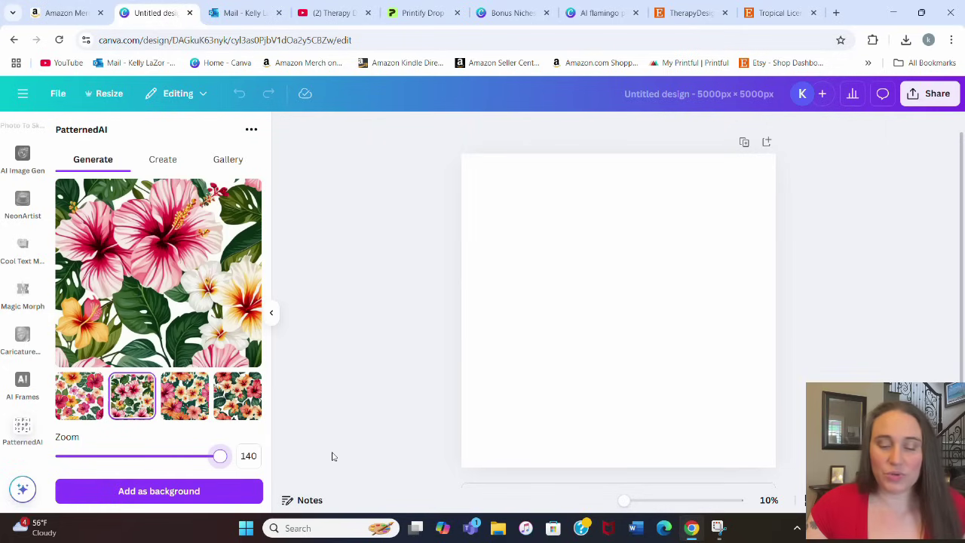
Add the hibiscus pattern as background and stretch it past every page edge.
left_click(137, 498)
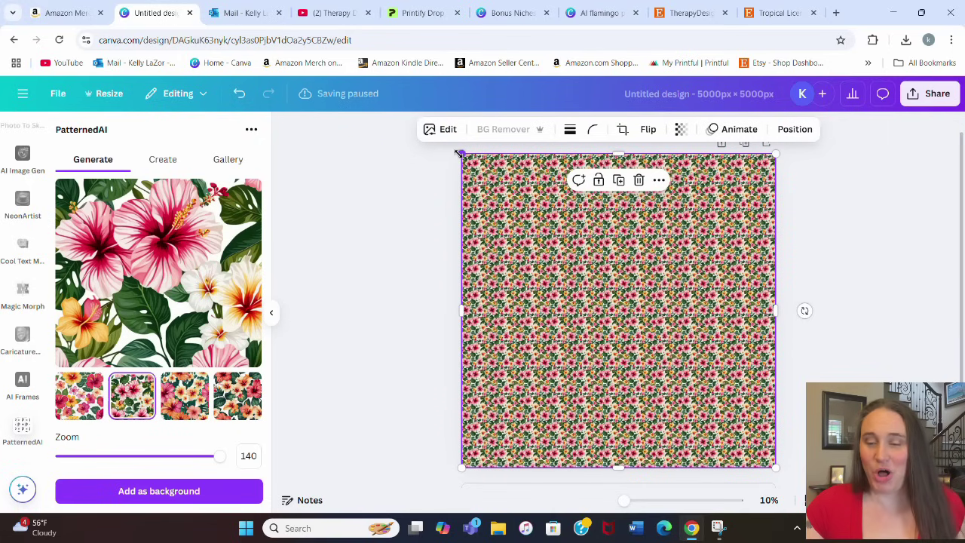
left_click_drag(457, 153, 3, 45)
scroll(743, 423, "down", 1)
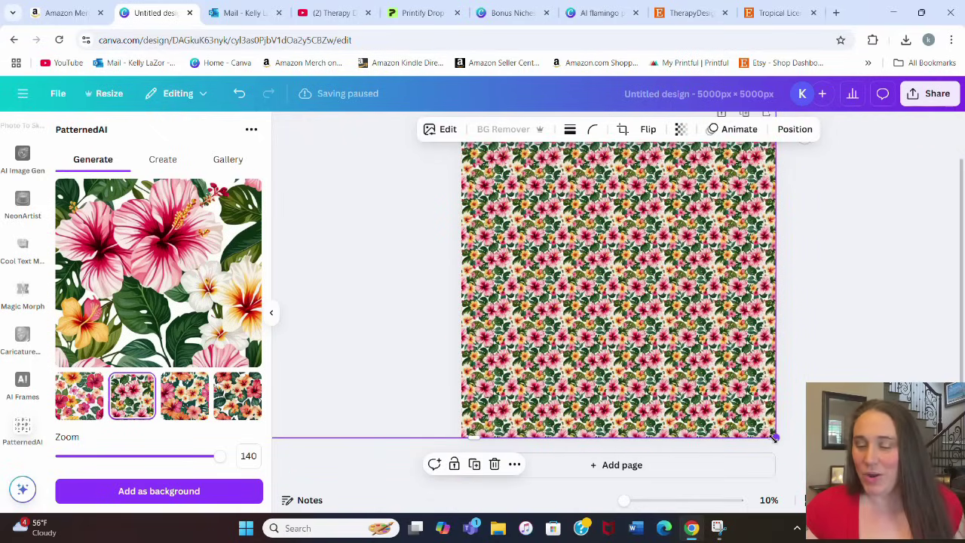
left_click_drag(775, 438, 924, 482)
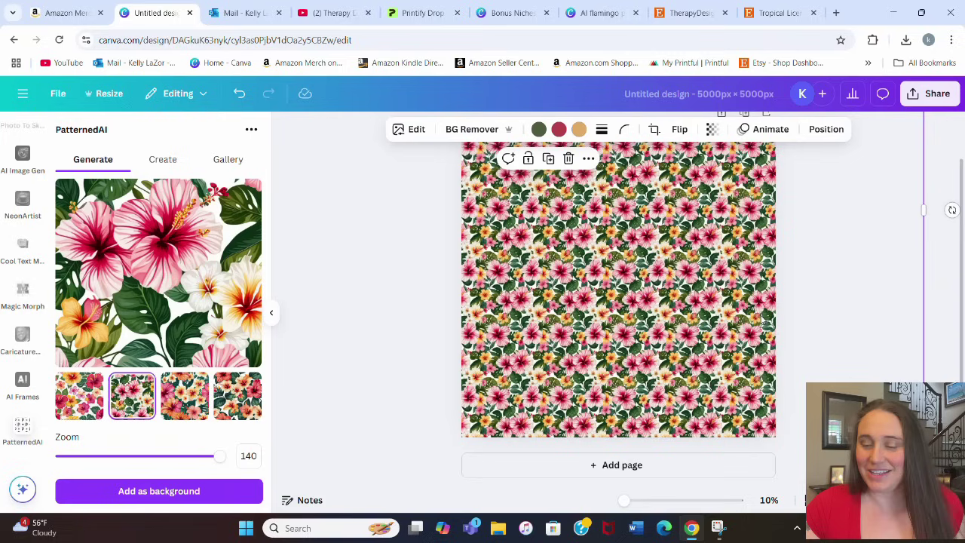
left_click_drag(719, 325, 706, 303)
scroll(739, 339, "up", 1)
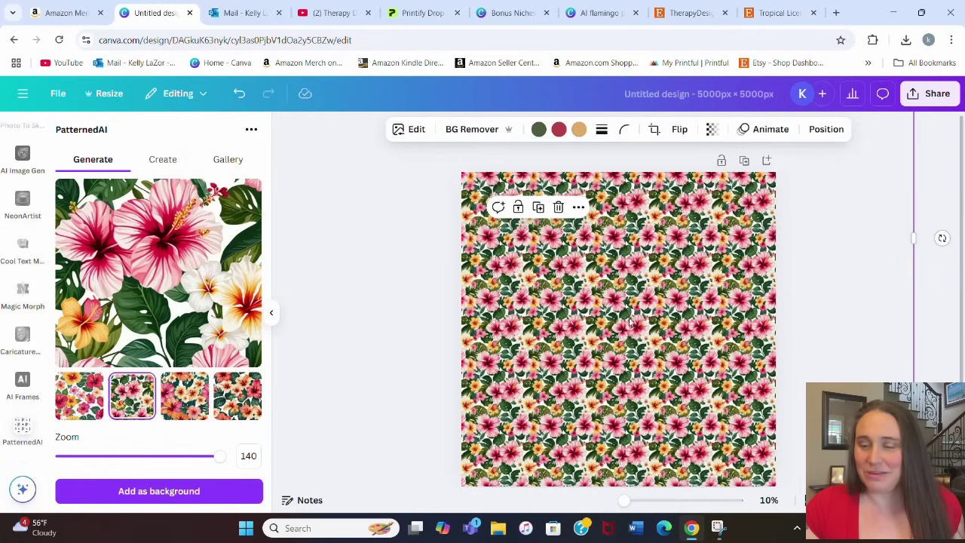
left_click(933, 201)
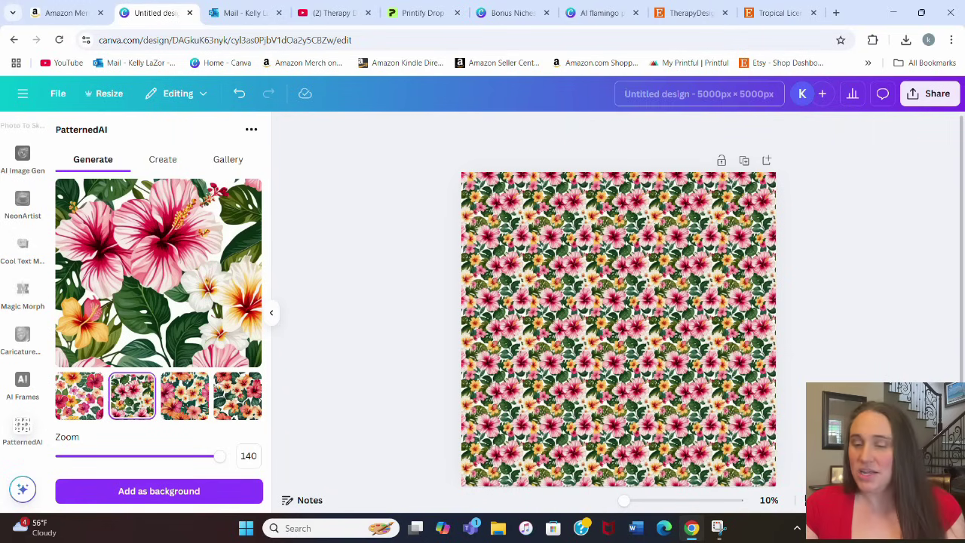
Rename the design to 'hibiscus pattern'.
left_click(691, 98)
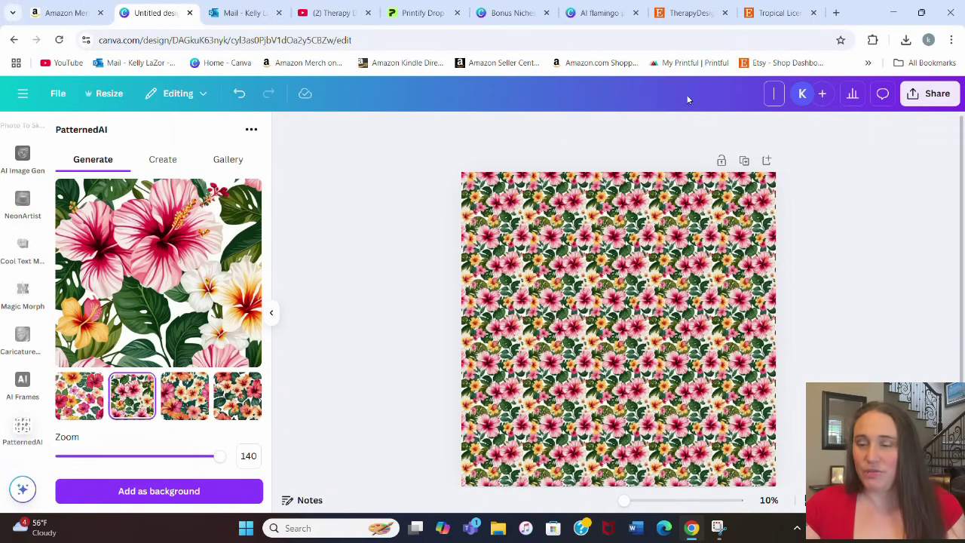
type("hibiscus p")
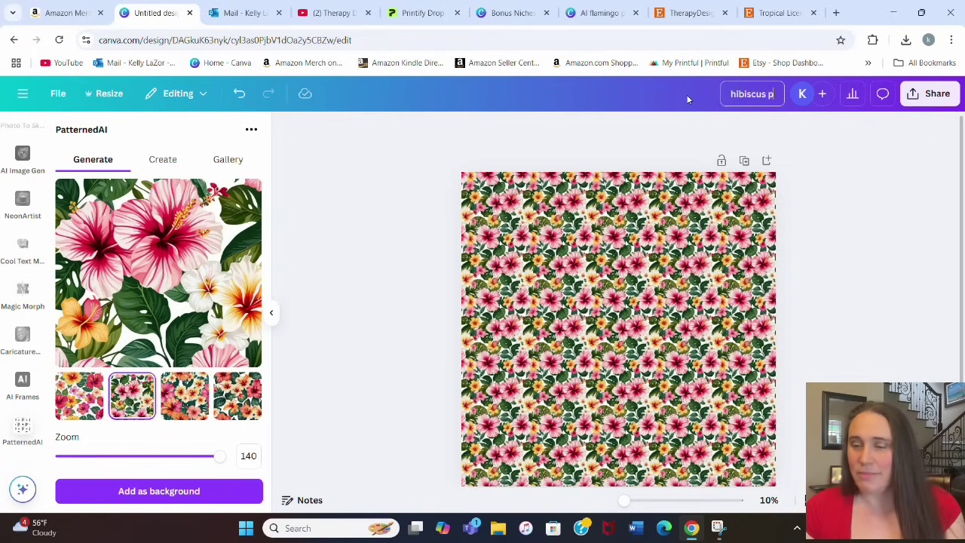
type("attern")
key("Return")
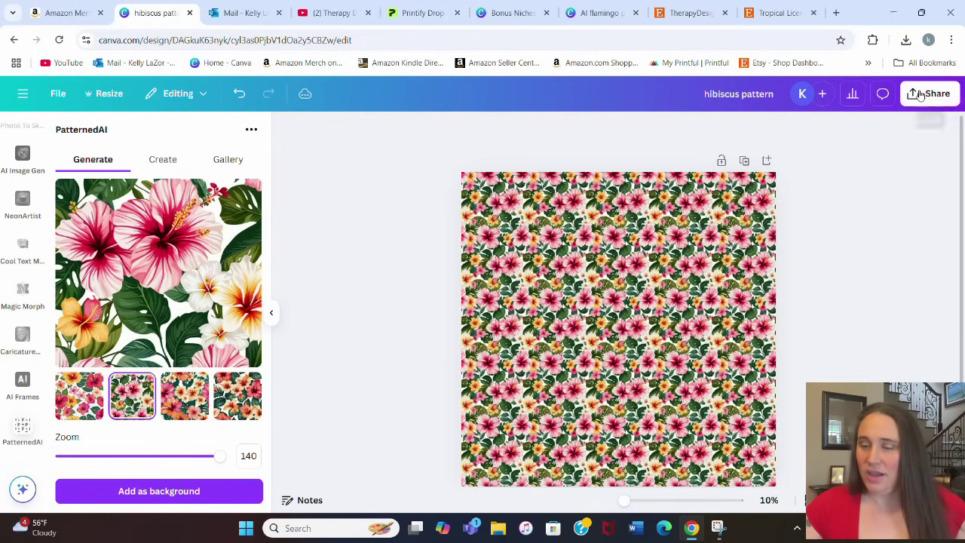
Download the design as a PNG file.
left_click(920, 94)
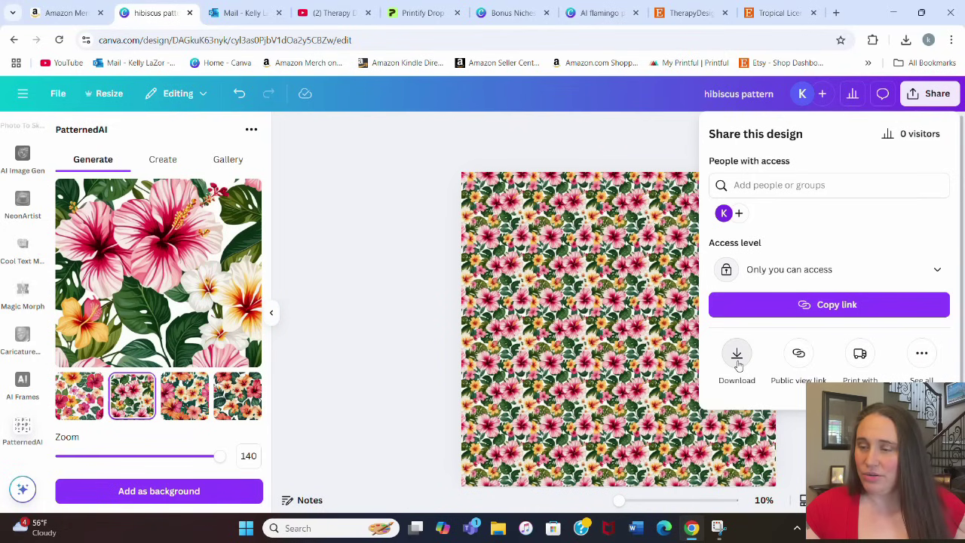
left_click(736, 355)
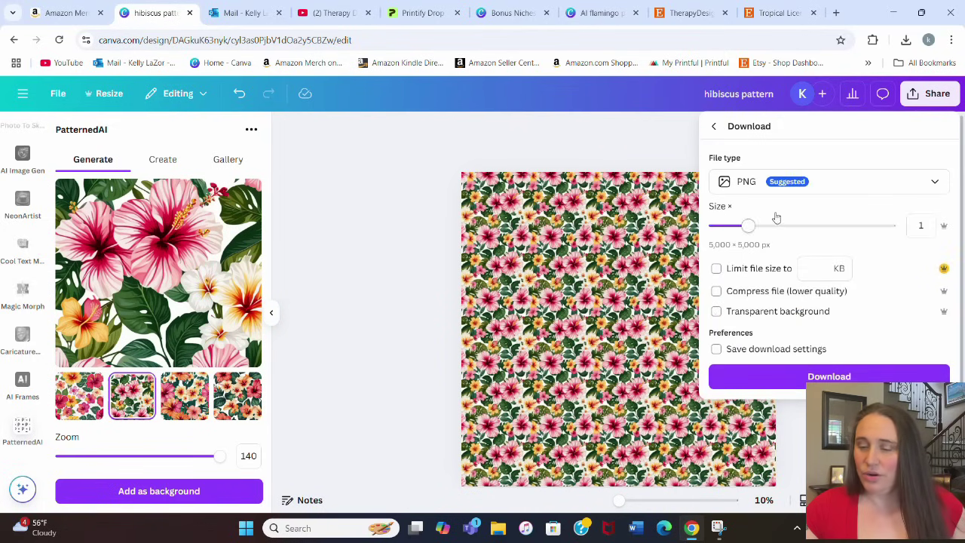
left_click(792, 381)
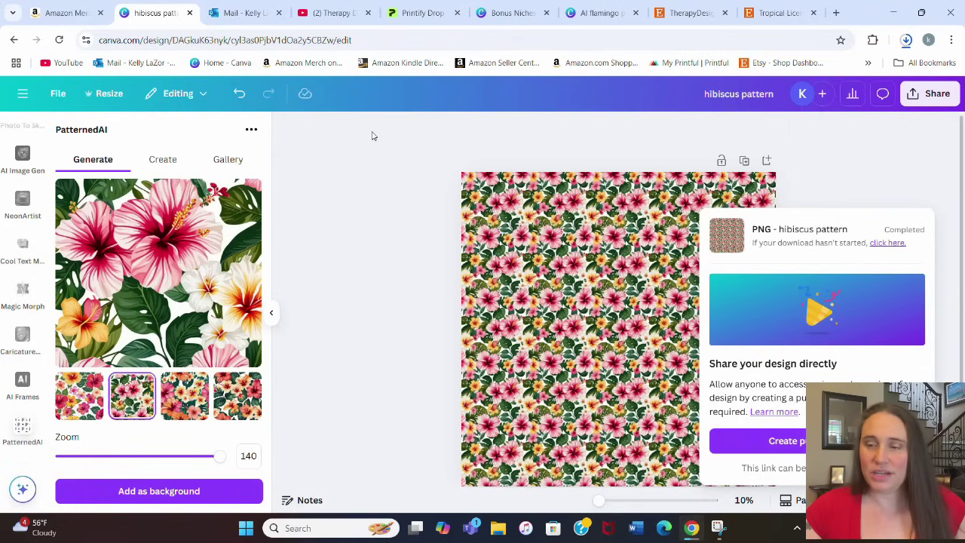
Switch to Printify and browse the Car Accessories, then Women's Hoodies catalog categories.
key("ctrl+5")
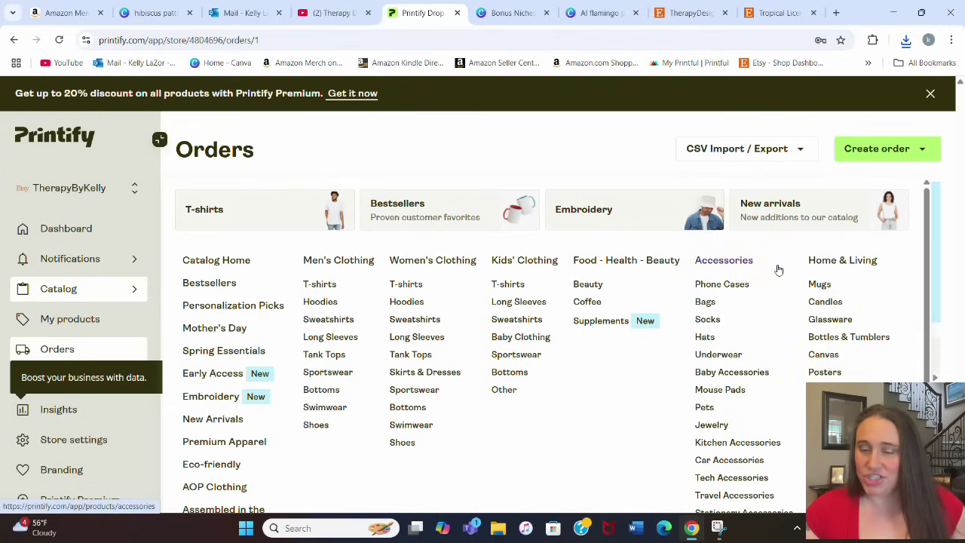
left_click(729, 461)
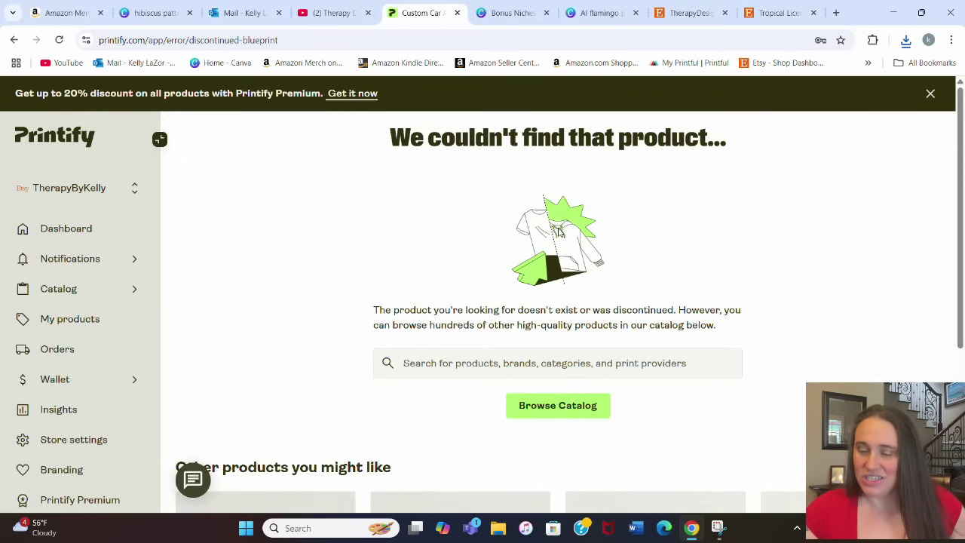
scroll(696, 185, "down", 2)
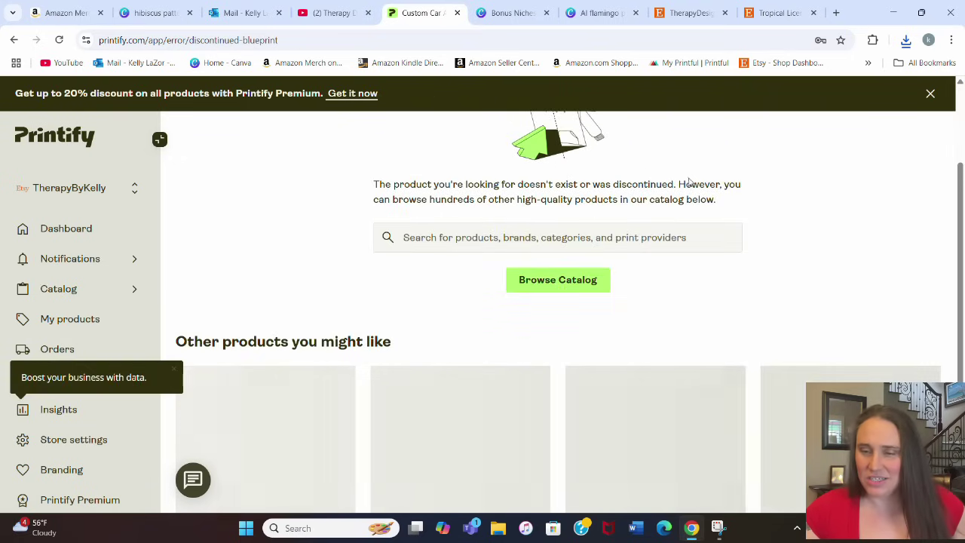
scroll(603, 196, "up", 2)
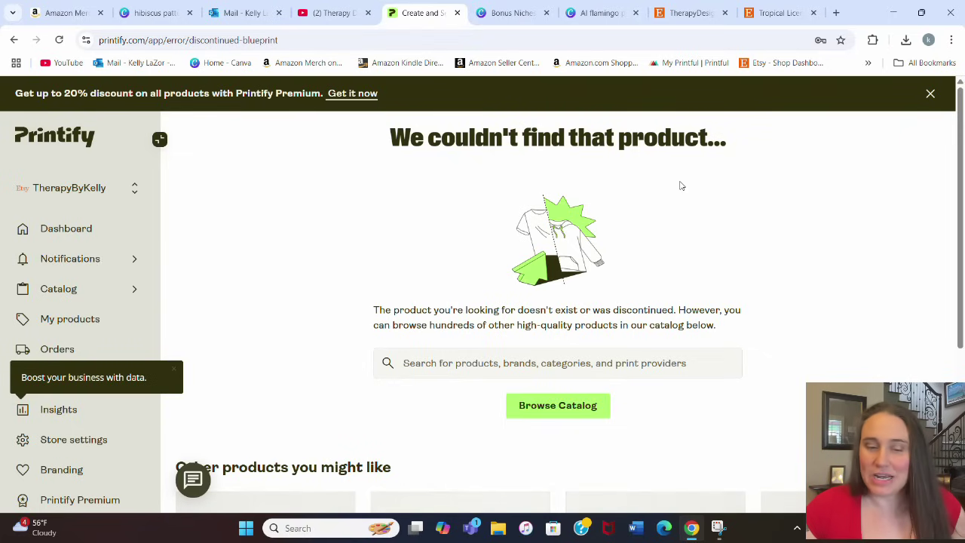
left_click(66, 290)
left_click(400, 306)
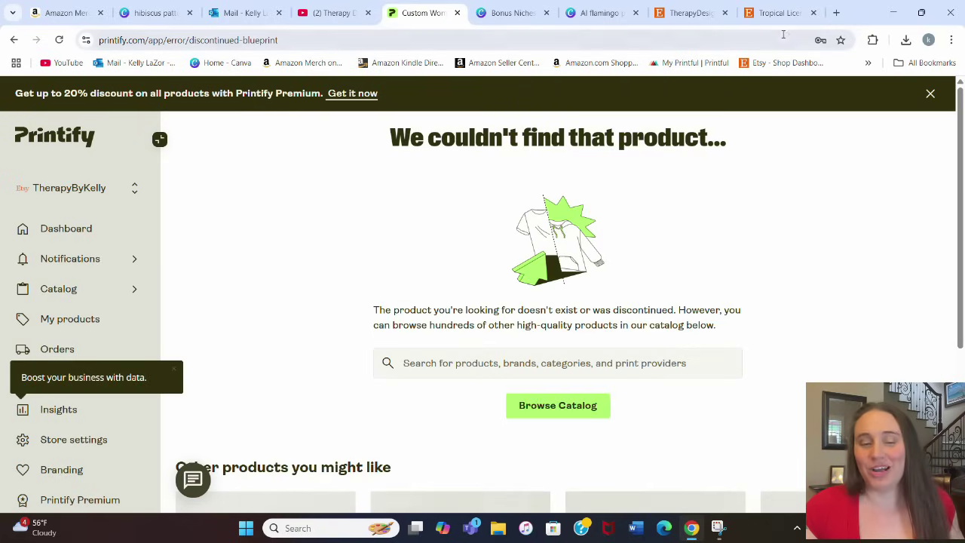
Search Google for printkk in a new tab and open the PrintKK website.
left_click(838, 13)
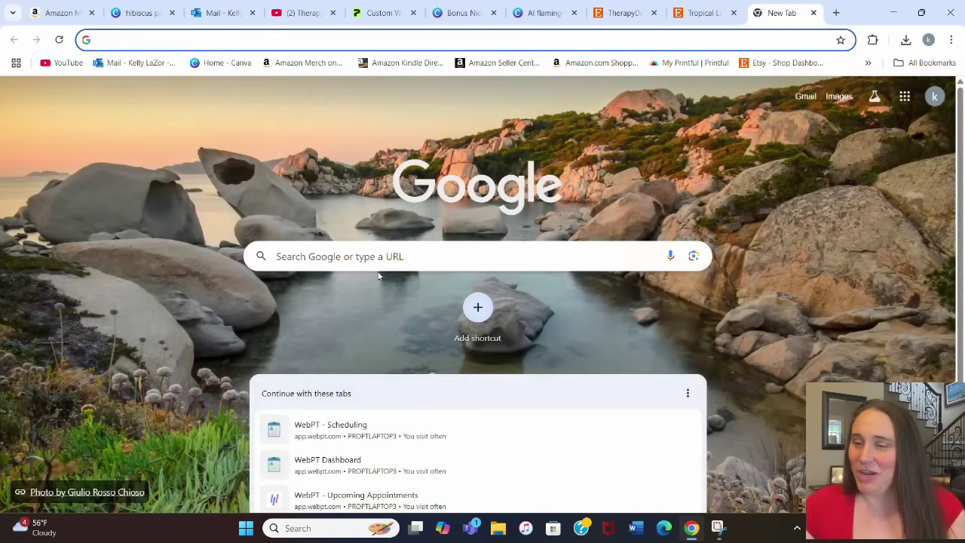
left_click(381, 264)
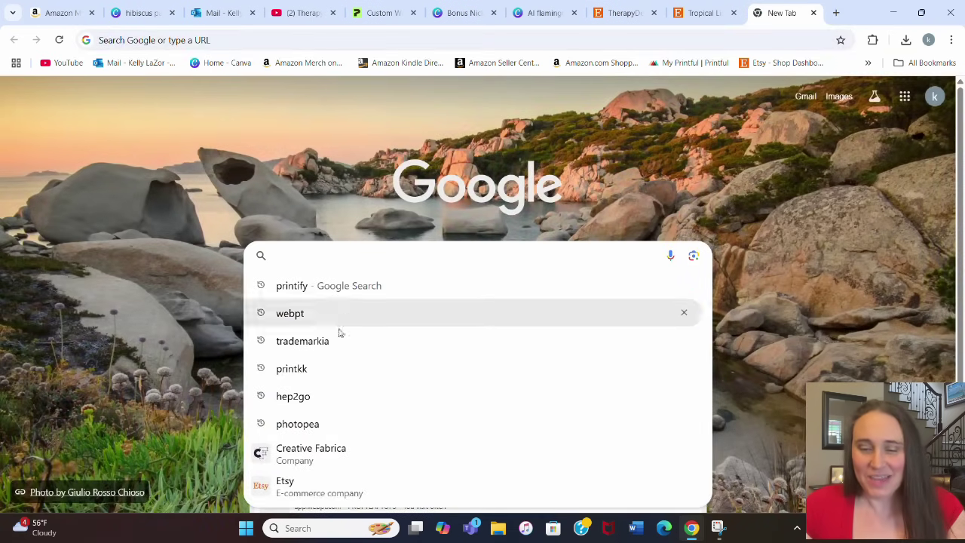
left_click(315, 368)
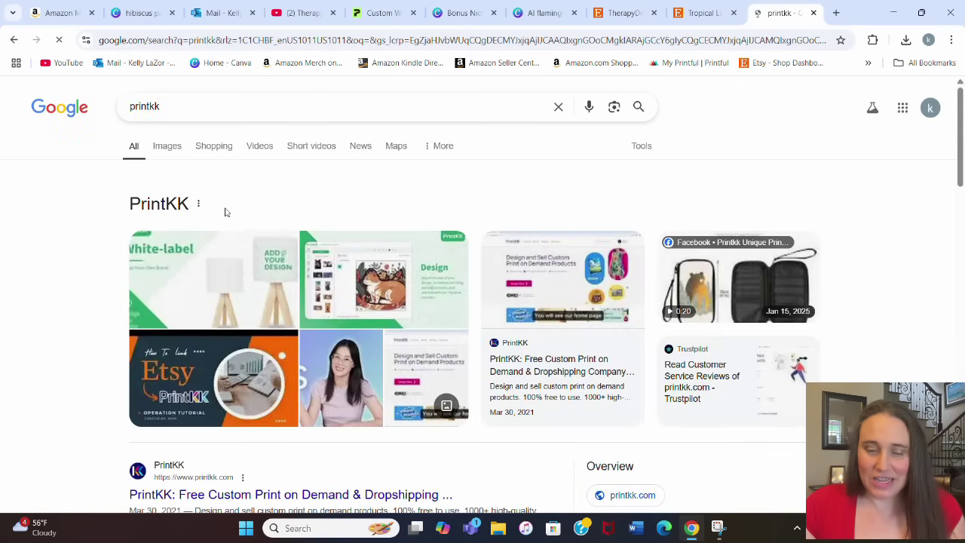
scroll(204, 241, "down", 3)
left_click(184, 243)
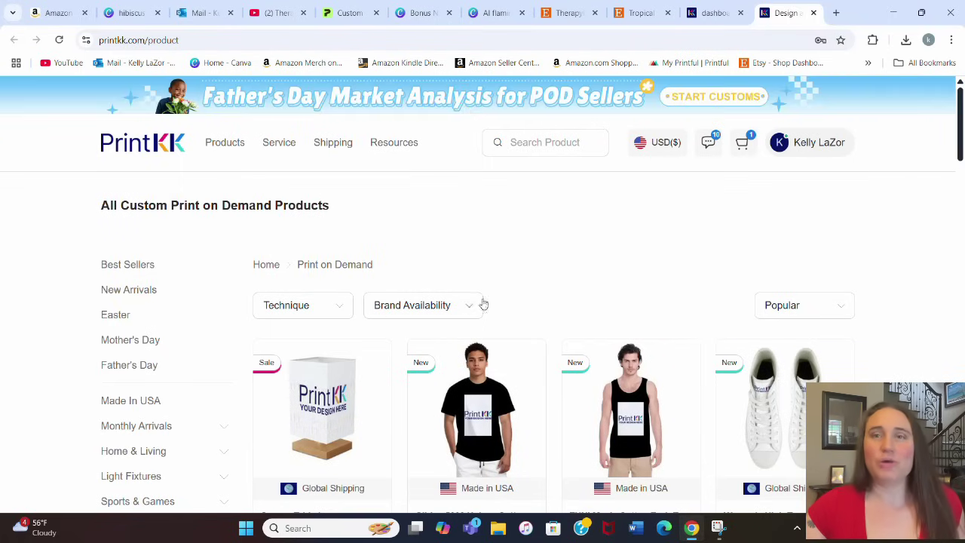
Search PrintKK for 'license plate' and open the 4-Hole Round License Plate Frames 2 pcs product.
left_click(521, 144)
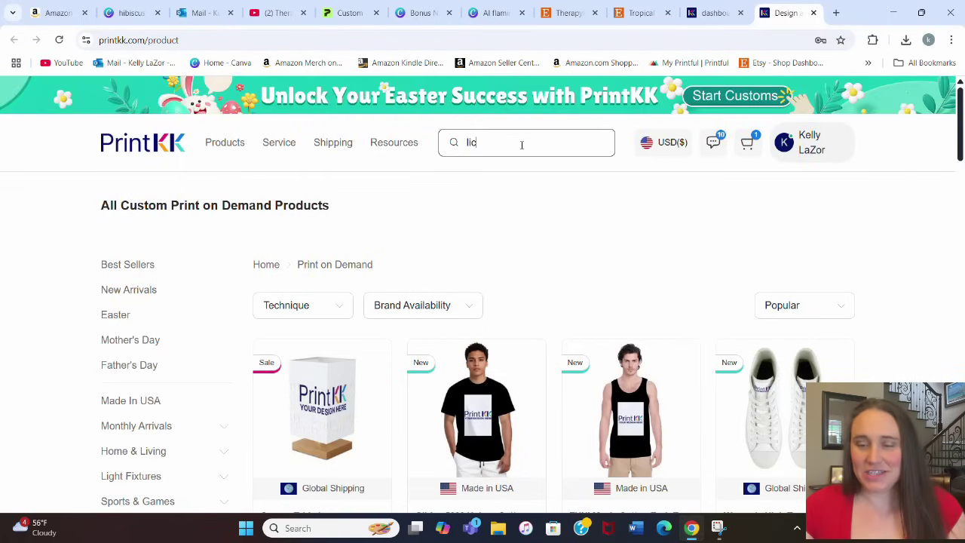
type("license ")
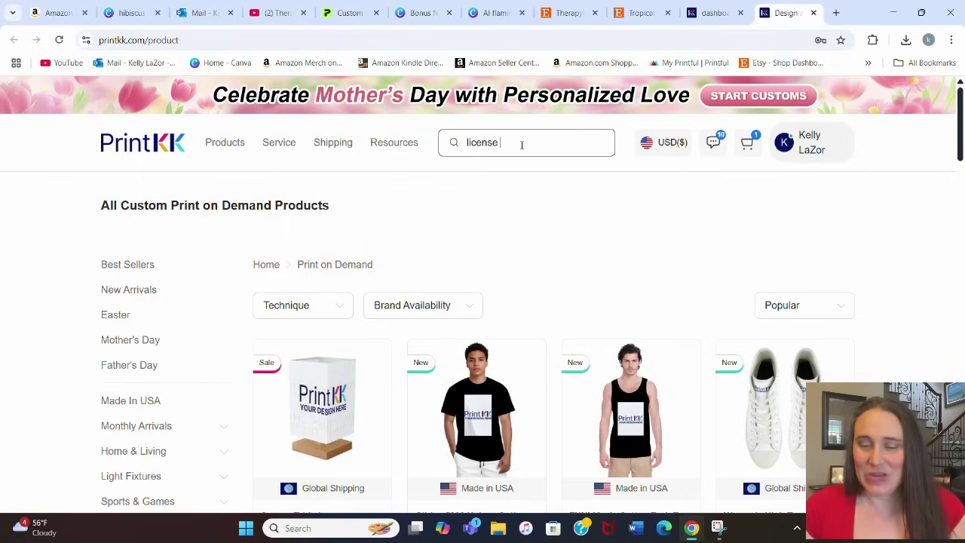
type("plate")
key("Return")
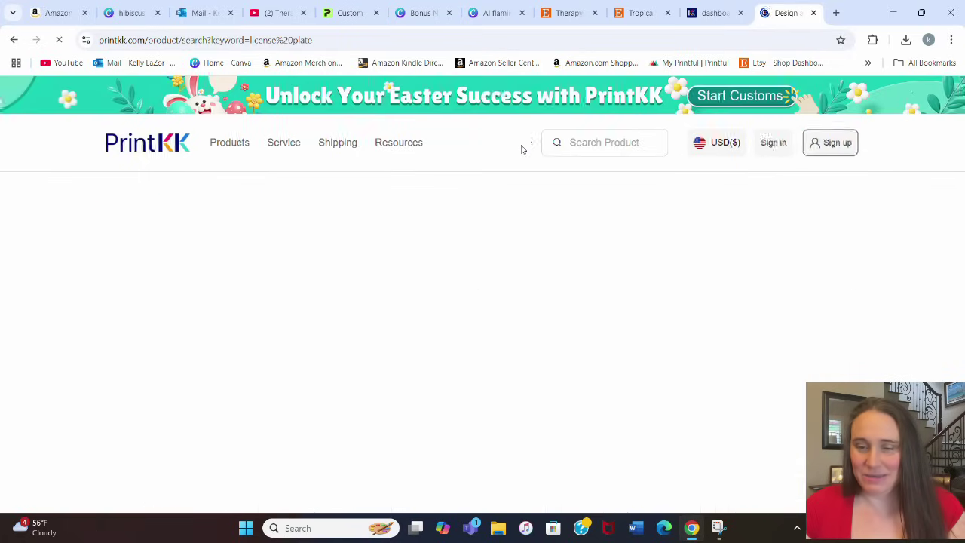
scroll(582, 278, "down", 3)
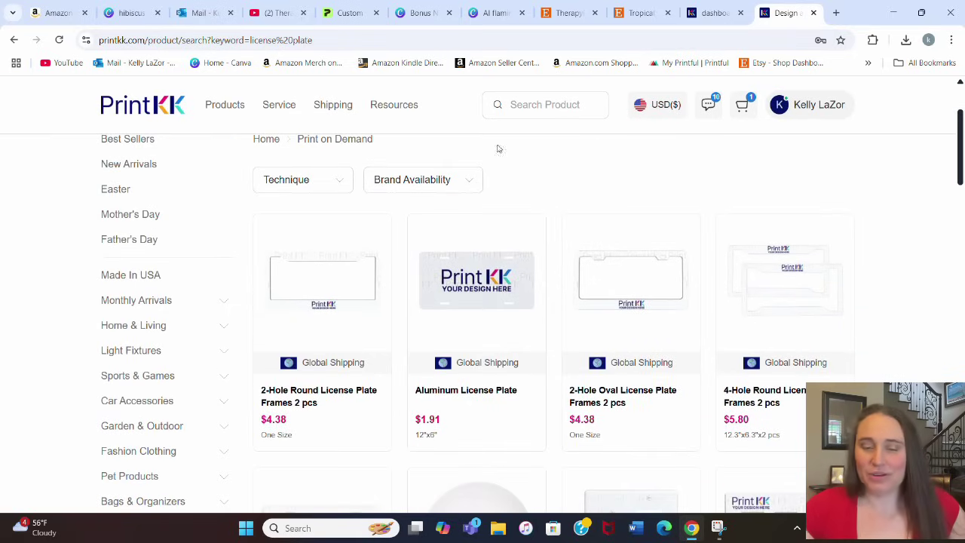
scroll(625, 197, "down", 2)
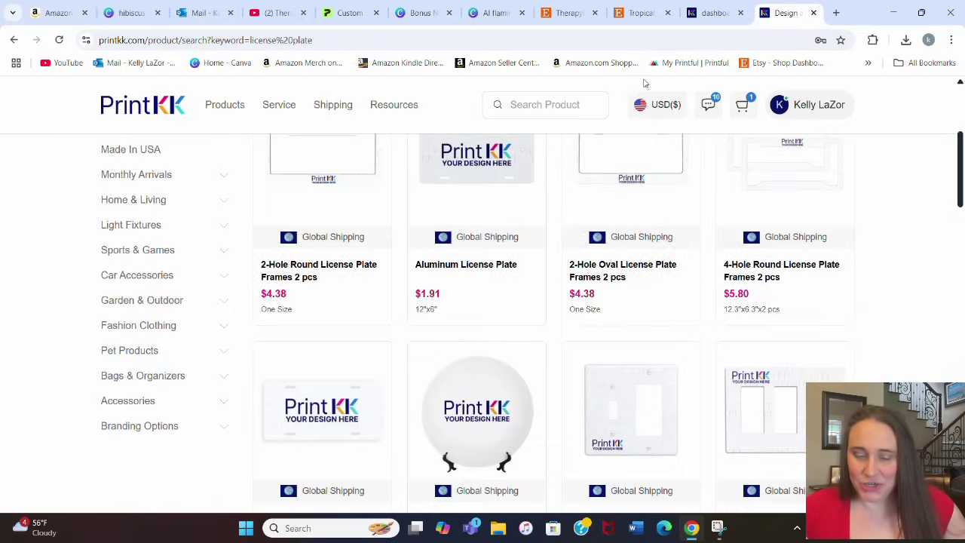
scroll(711, 295, "up", 2)
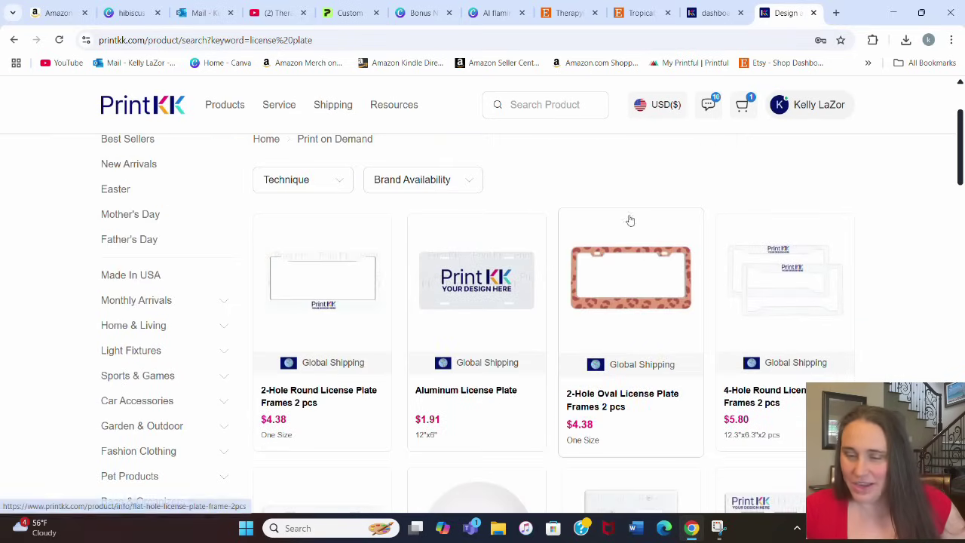
left_click(793, 303)
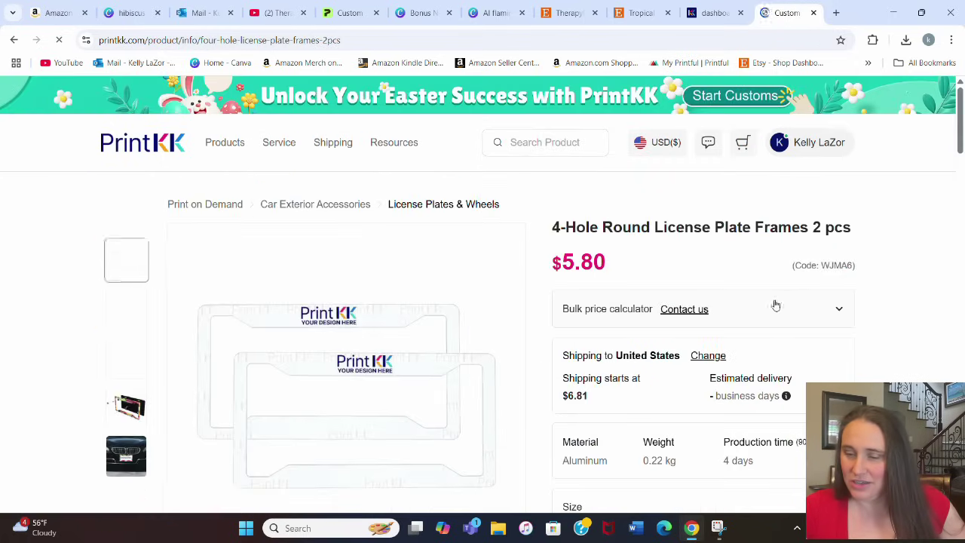
scroll(464, 222, "down", 2)
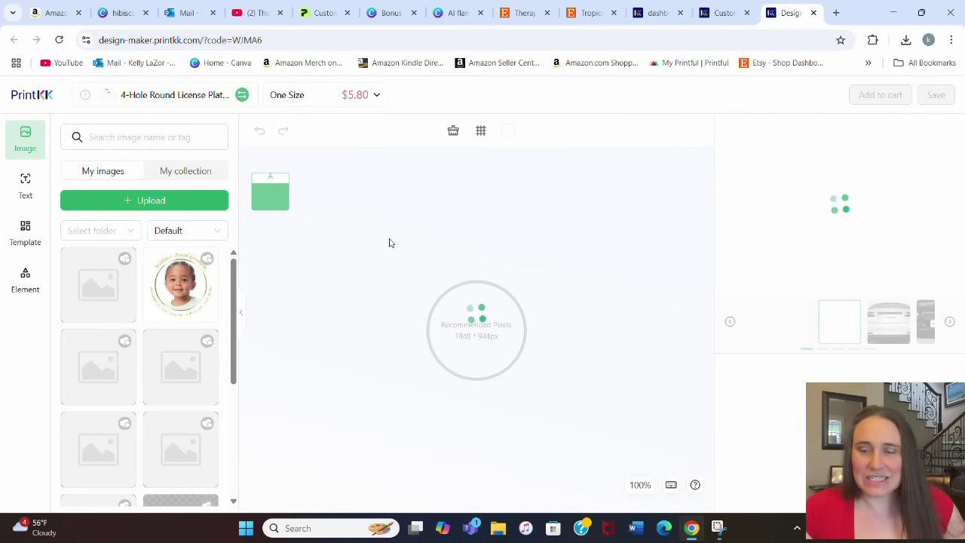
Upload 'hibiscus pattern (1).png' and place it onto the license plate frame design.
left_click(145, 200)
scroll(151, 189, "up", 3)
left_click(209, 102)
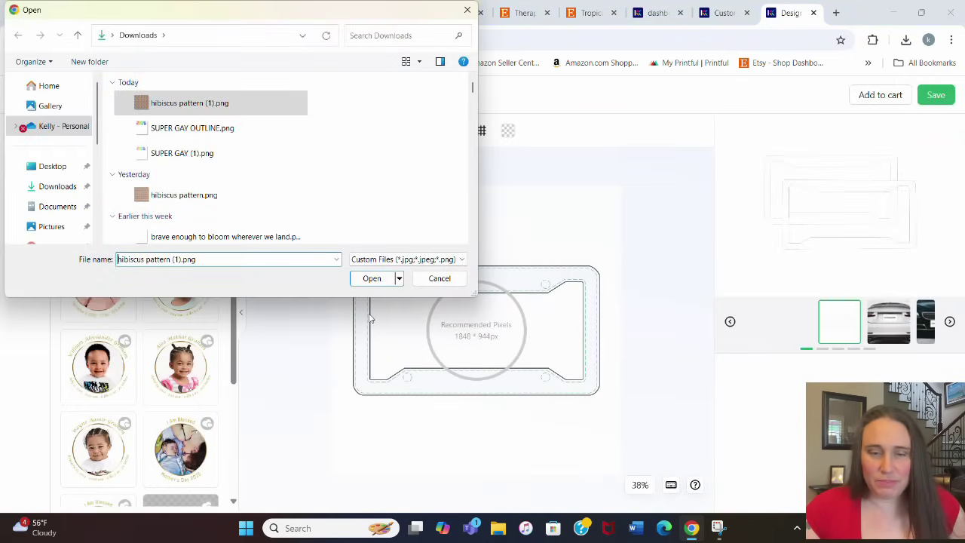
left_click(372, 278)
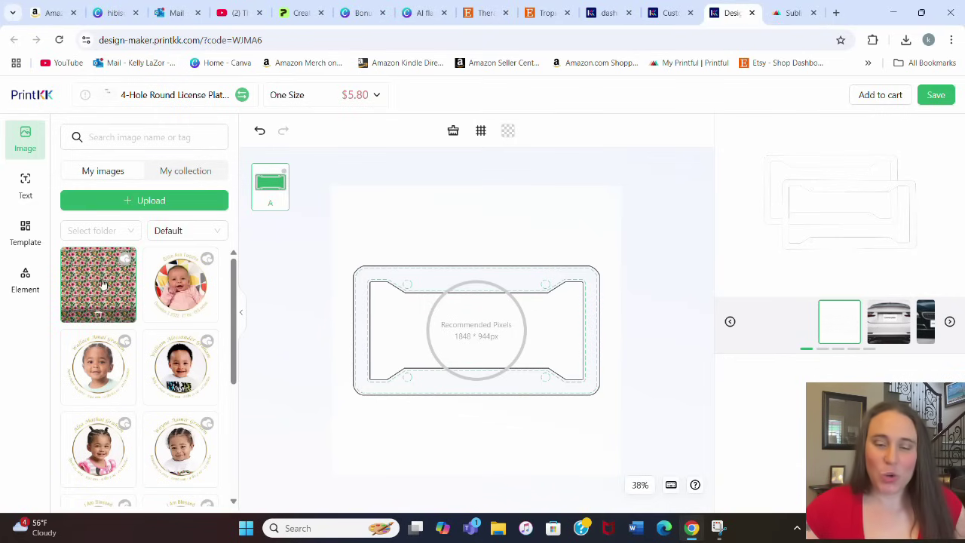
left_click(102, 283)
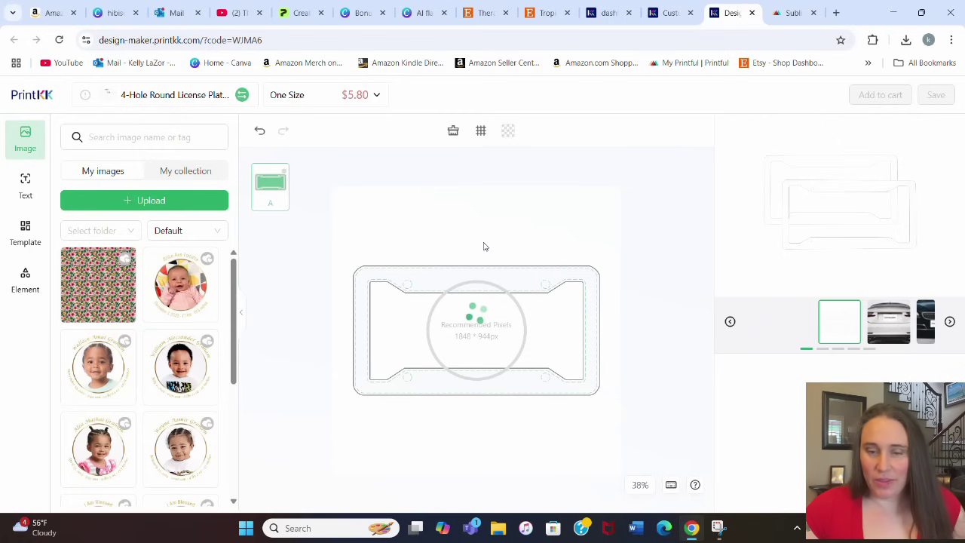
Enlarge and reposition the hibiscus pattern so it covers the whole 4-hole frame.
left_click(243, 316)
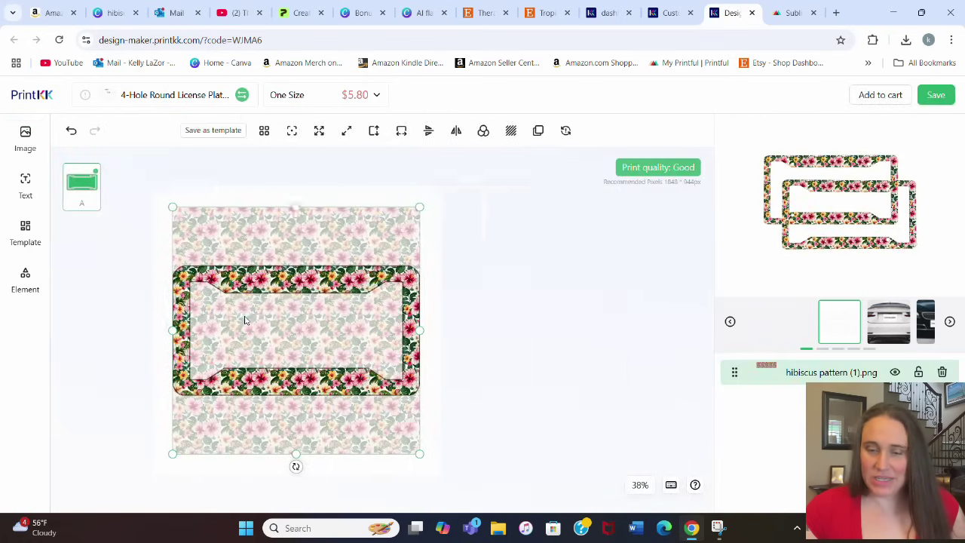
mouse_move(400, 359)
left_mouse_down()
mouse_move(402, 325)
mouse_move(403, 346)
left_mouse_up()
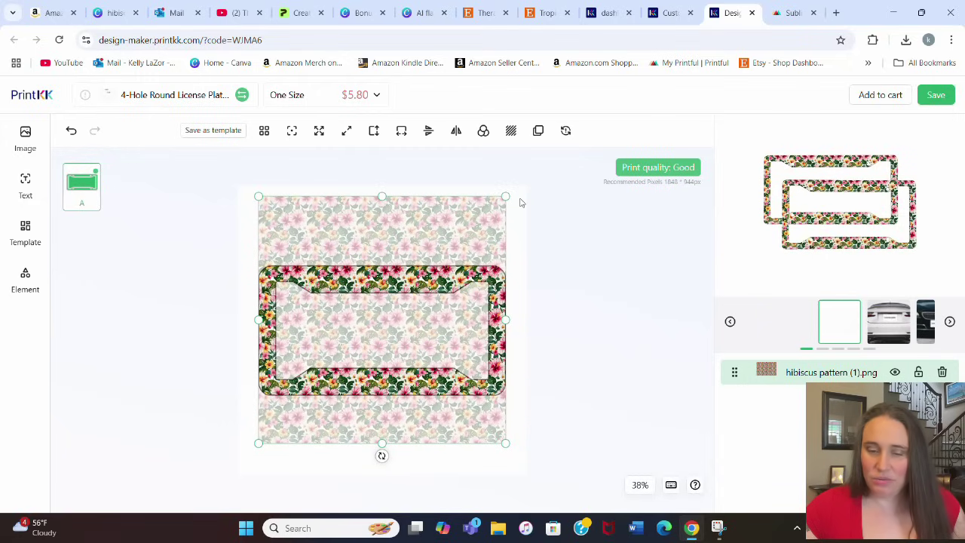
left_click_drag(513, 195, 543, 187)
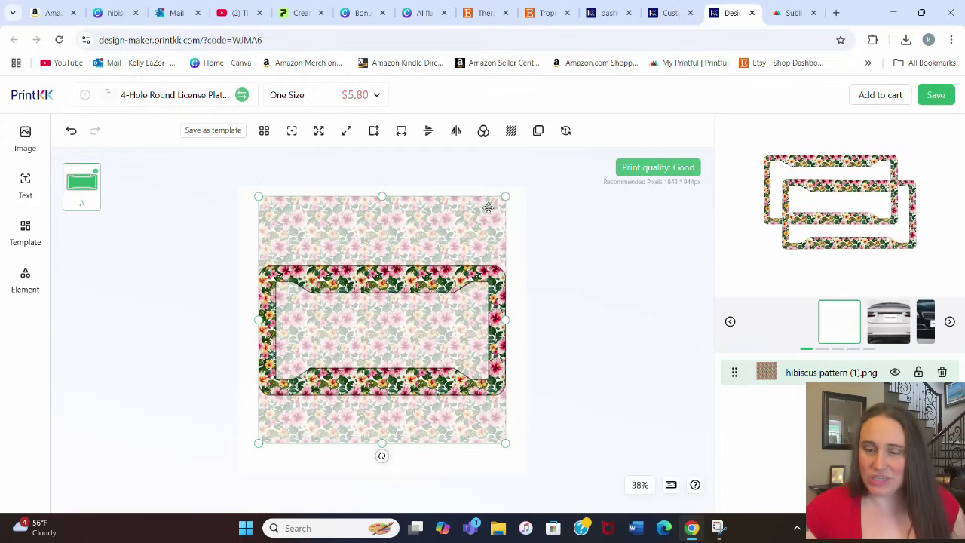
left_click_drag(506, 196, 561, 173)
mouse_move(492, 213)
left_mouse_down()
mouse_move(474, 218)
mouse_move(475, 206)
left_mouse_up()
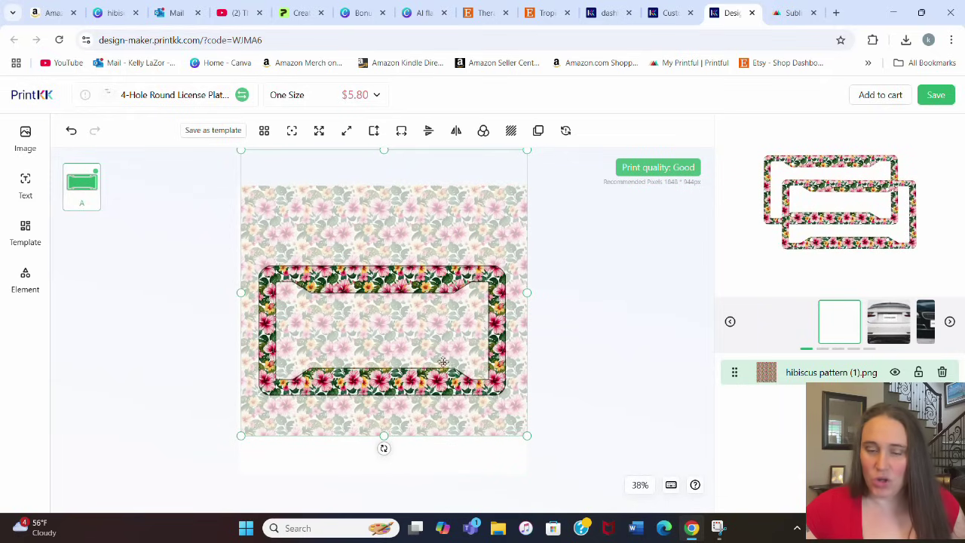
mouse_move(469, 238)
left_mouse_down()
mouse_move(467, 267)
mouse_move(476, 254)
mouse_move(466, 254)
left_mouse_up()
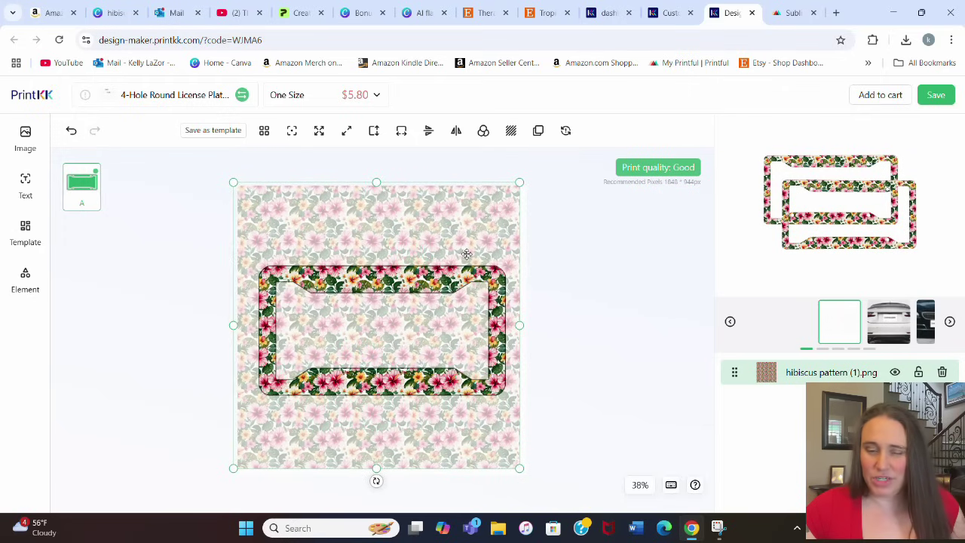
mouse_move(822, 149)
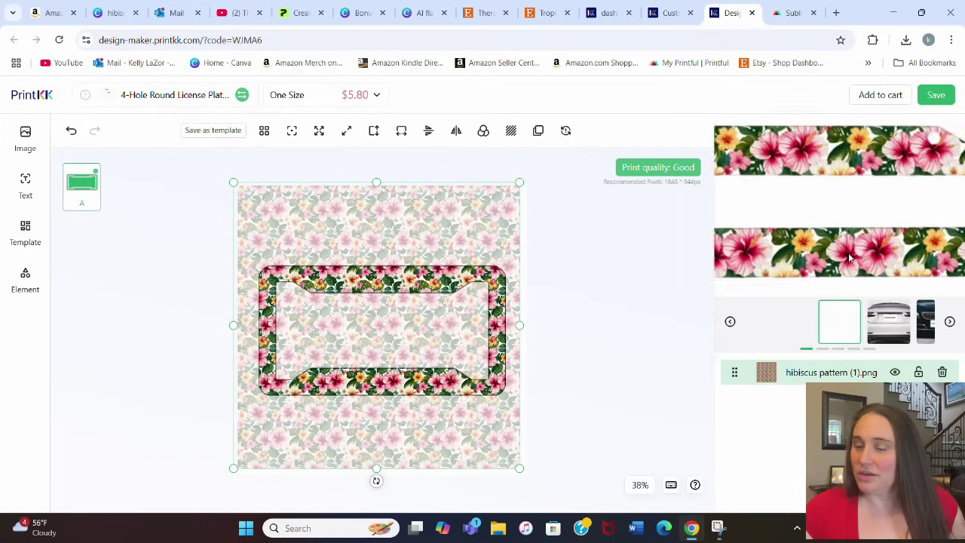
Preview the floral frame on the white car, black BMW and exploded-view plate mockups.
left_click(888, 321)
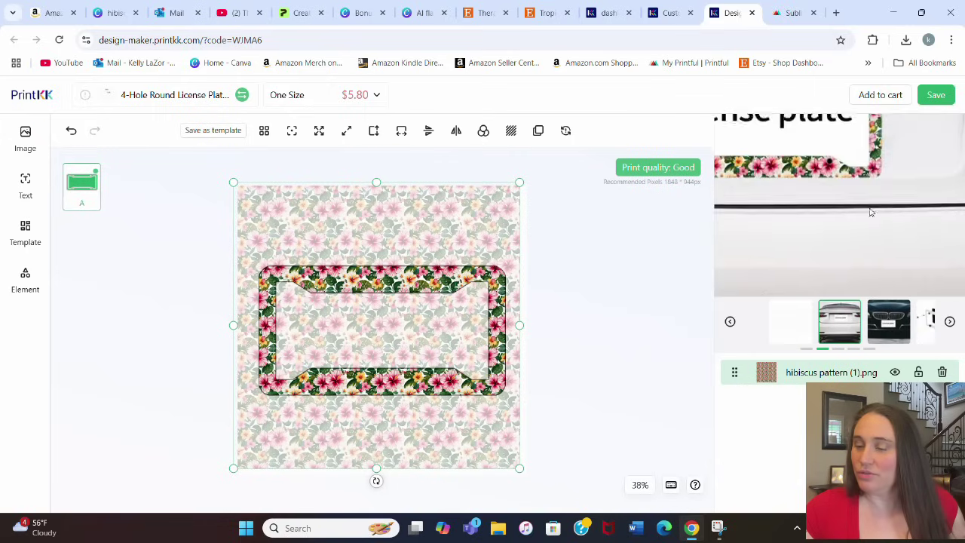
left_click(888, 321)
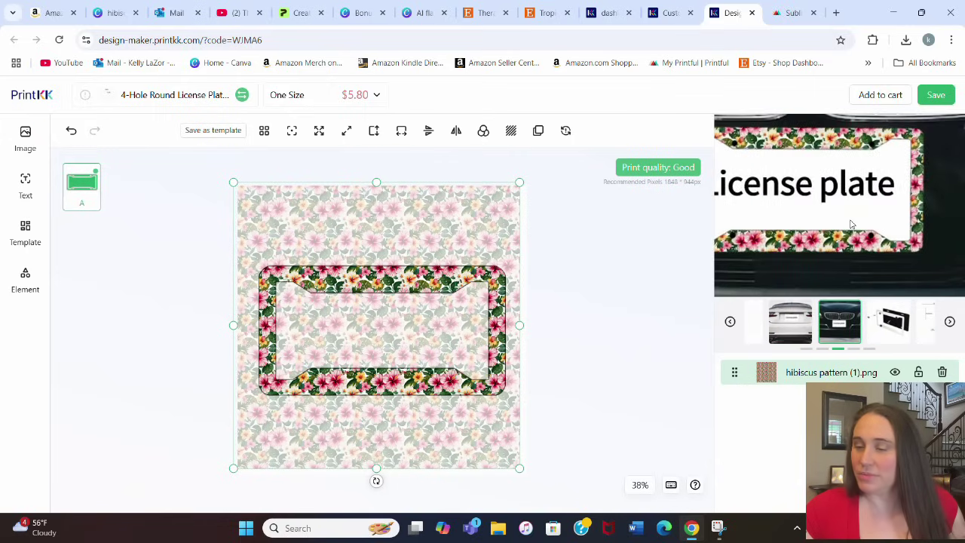
left_click(887, 326)
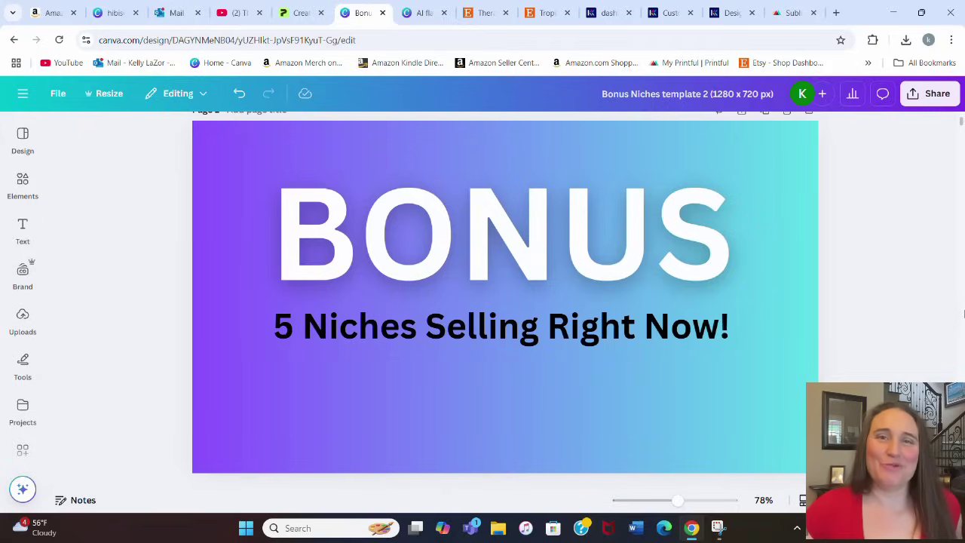
Scroll the Bonus Niches design down to Page 3 – gardening and its five slogans.
scroll(958, 313, "down", 10)
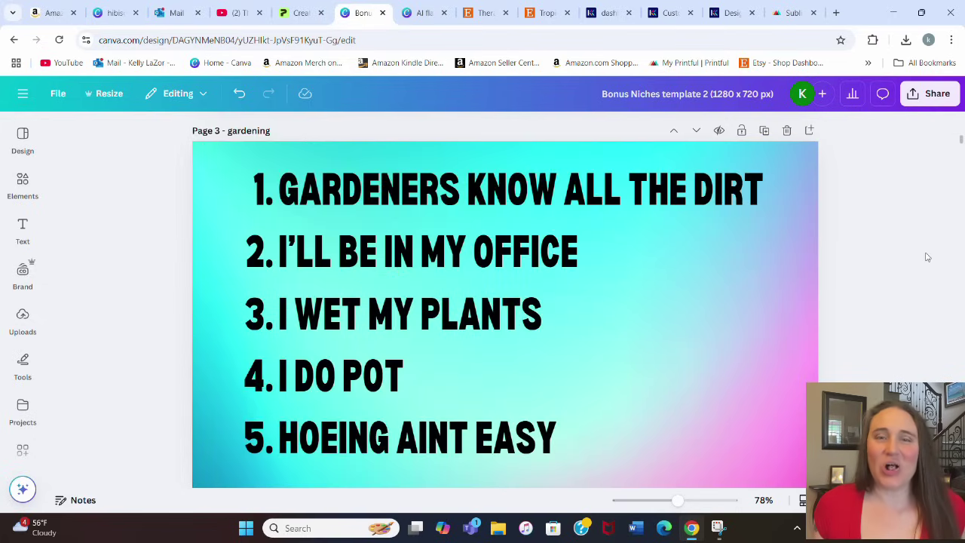